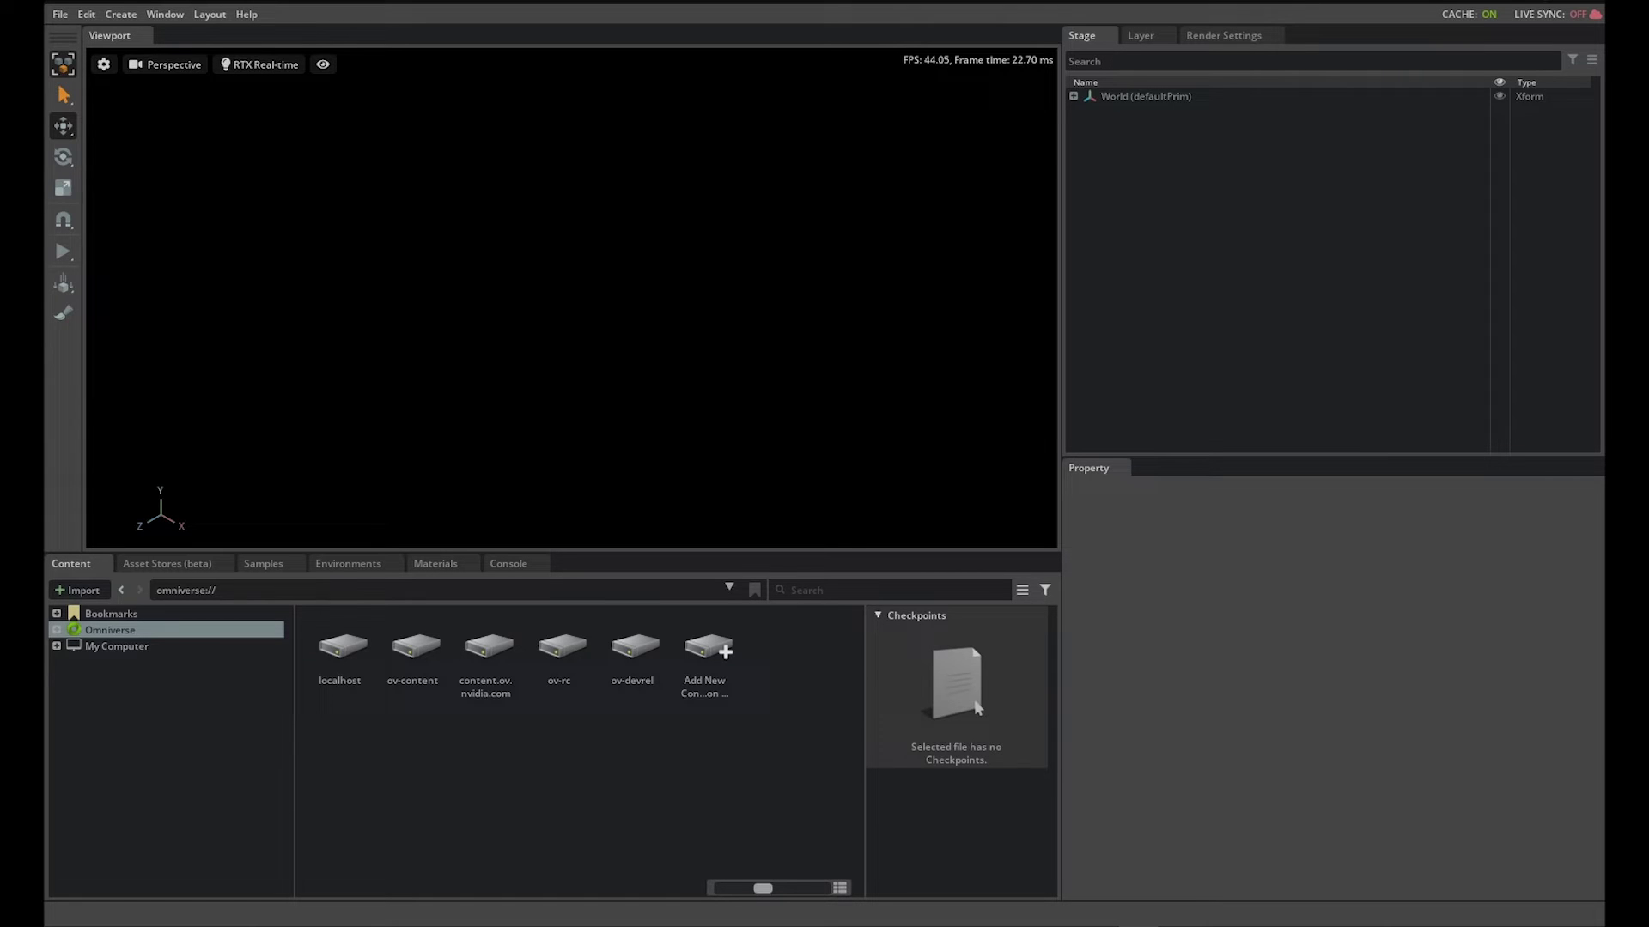
Step: Open the original EuclidVR_Stage.usd sample without saving, then advance the timeline to frame 417
double_click(350, 646)
double_click(428, 644)
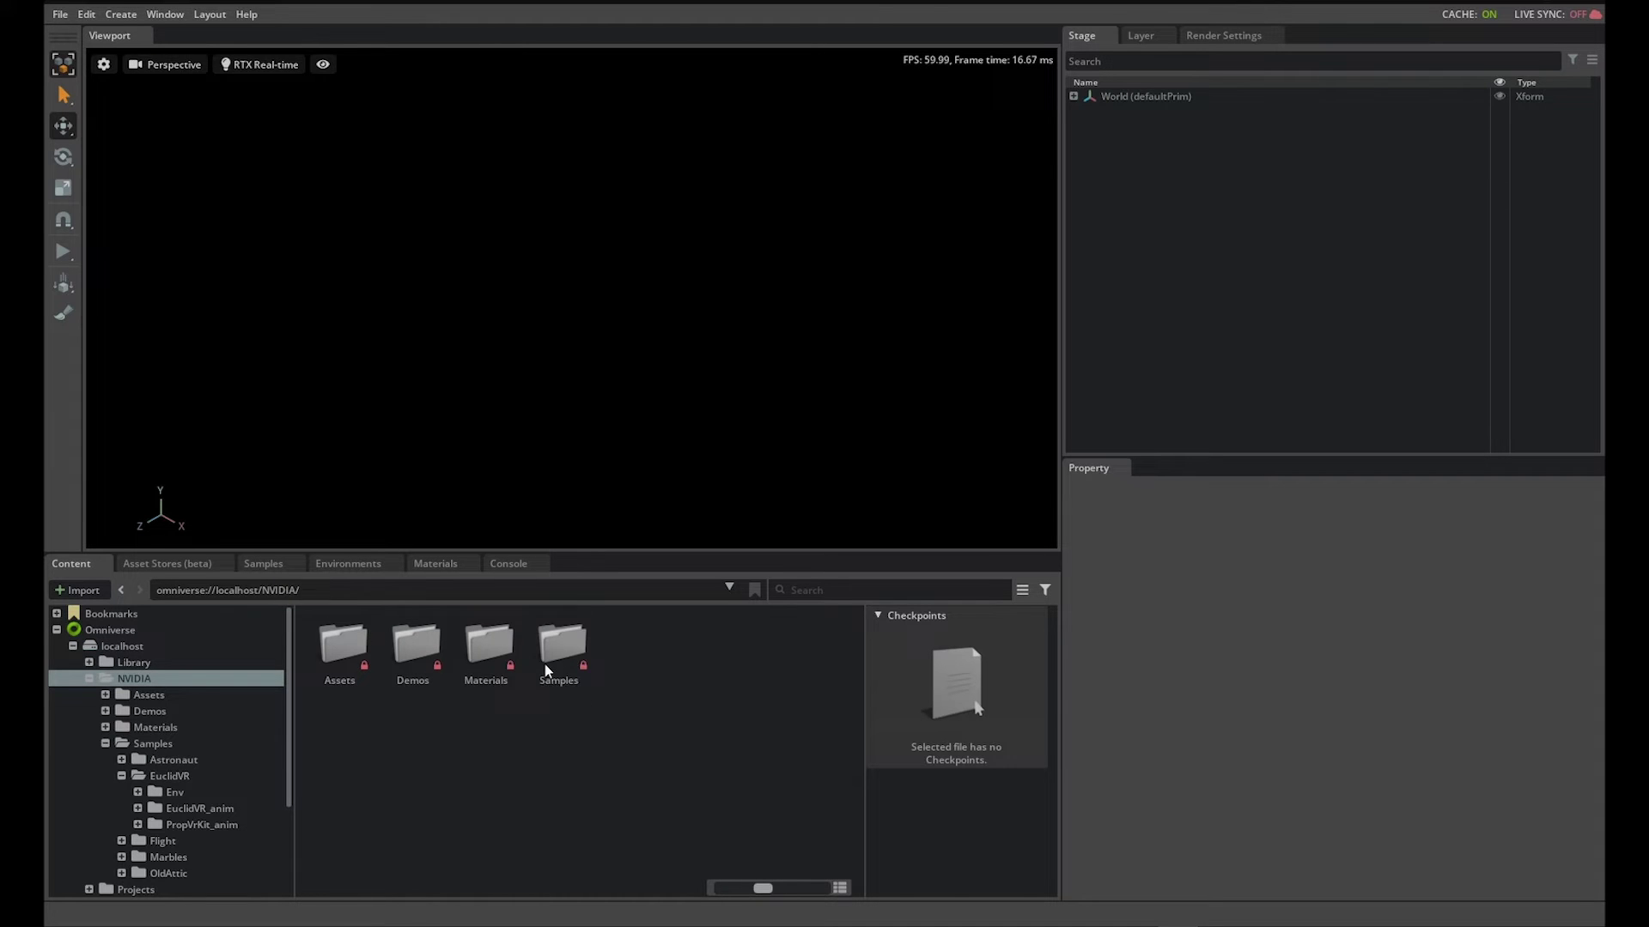
double_click(554, 649)
double_click(424, 646)
double_click(555, 645)
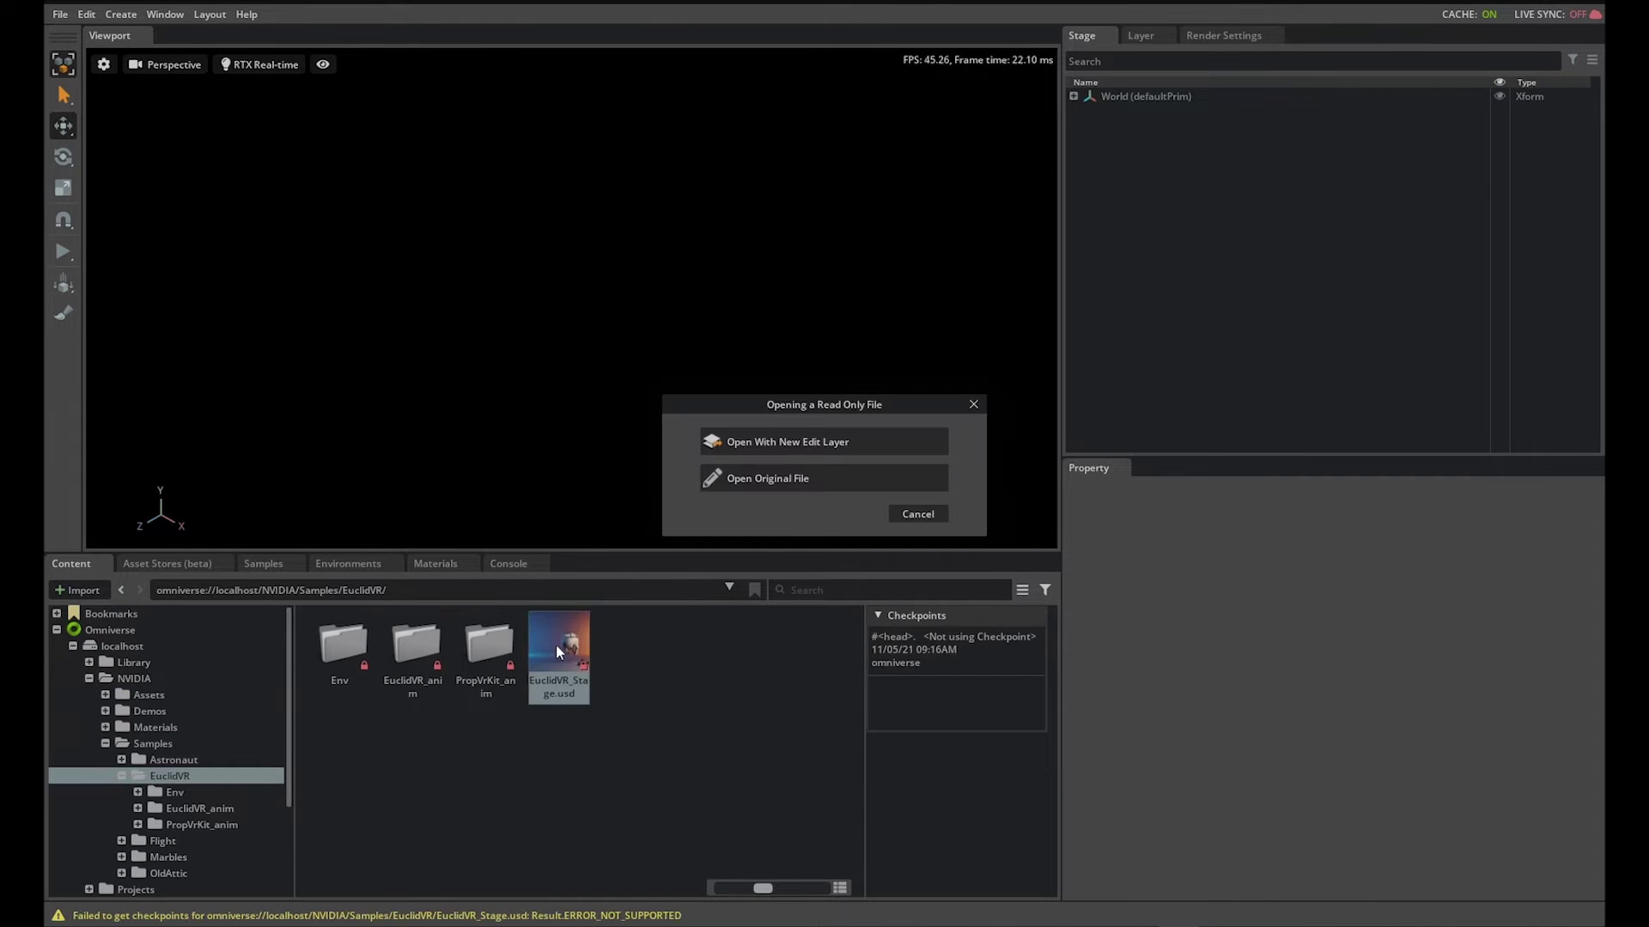
click(773, 478)
click(820, 482)
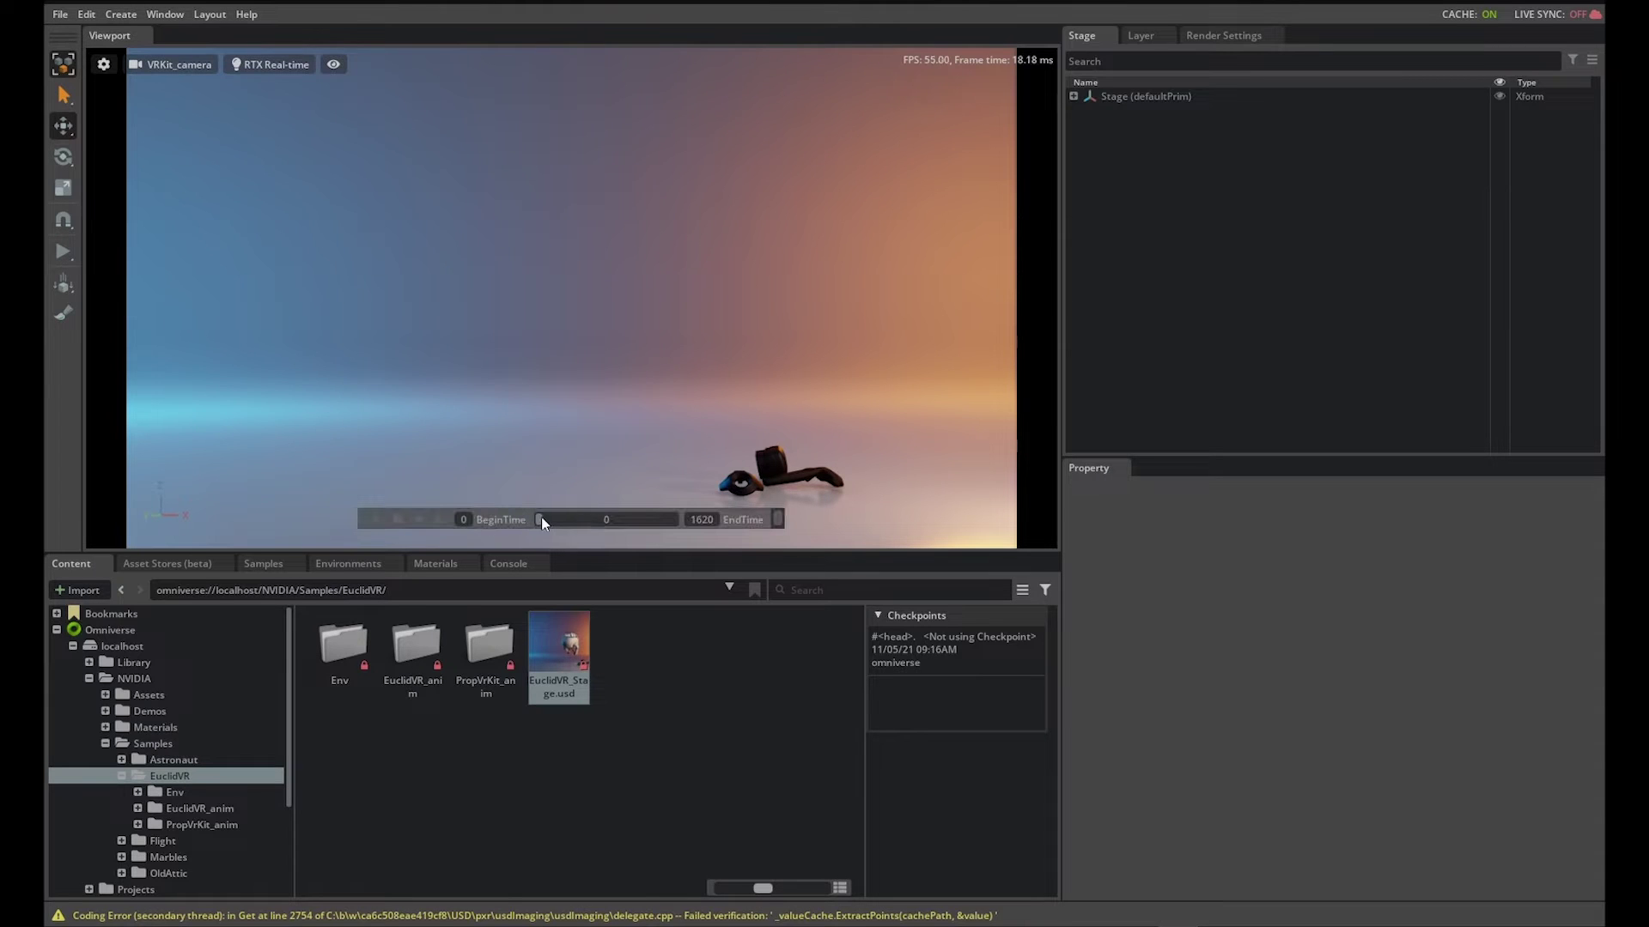
drag(542, 520, 574, 517)
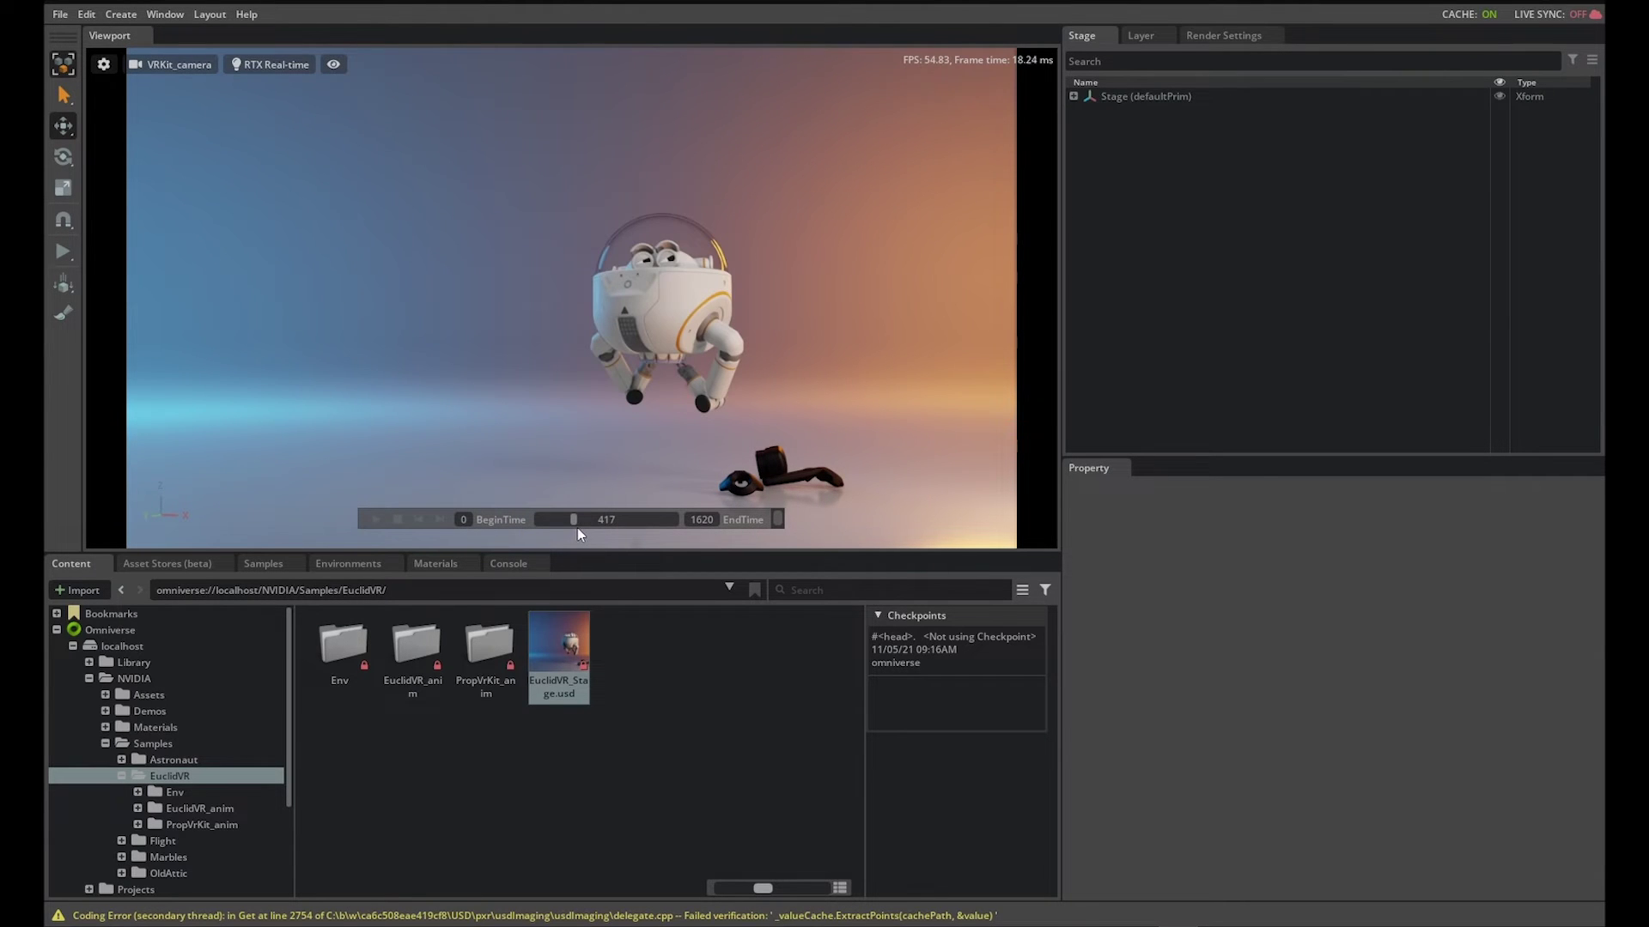
click(626, 611)
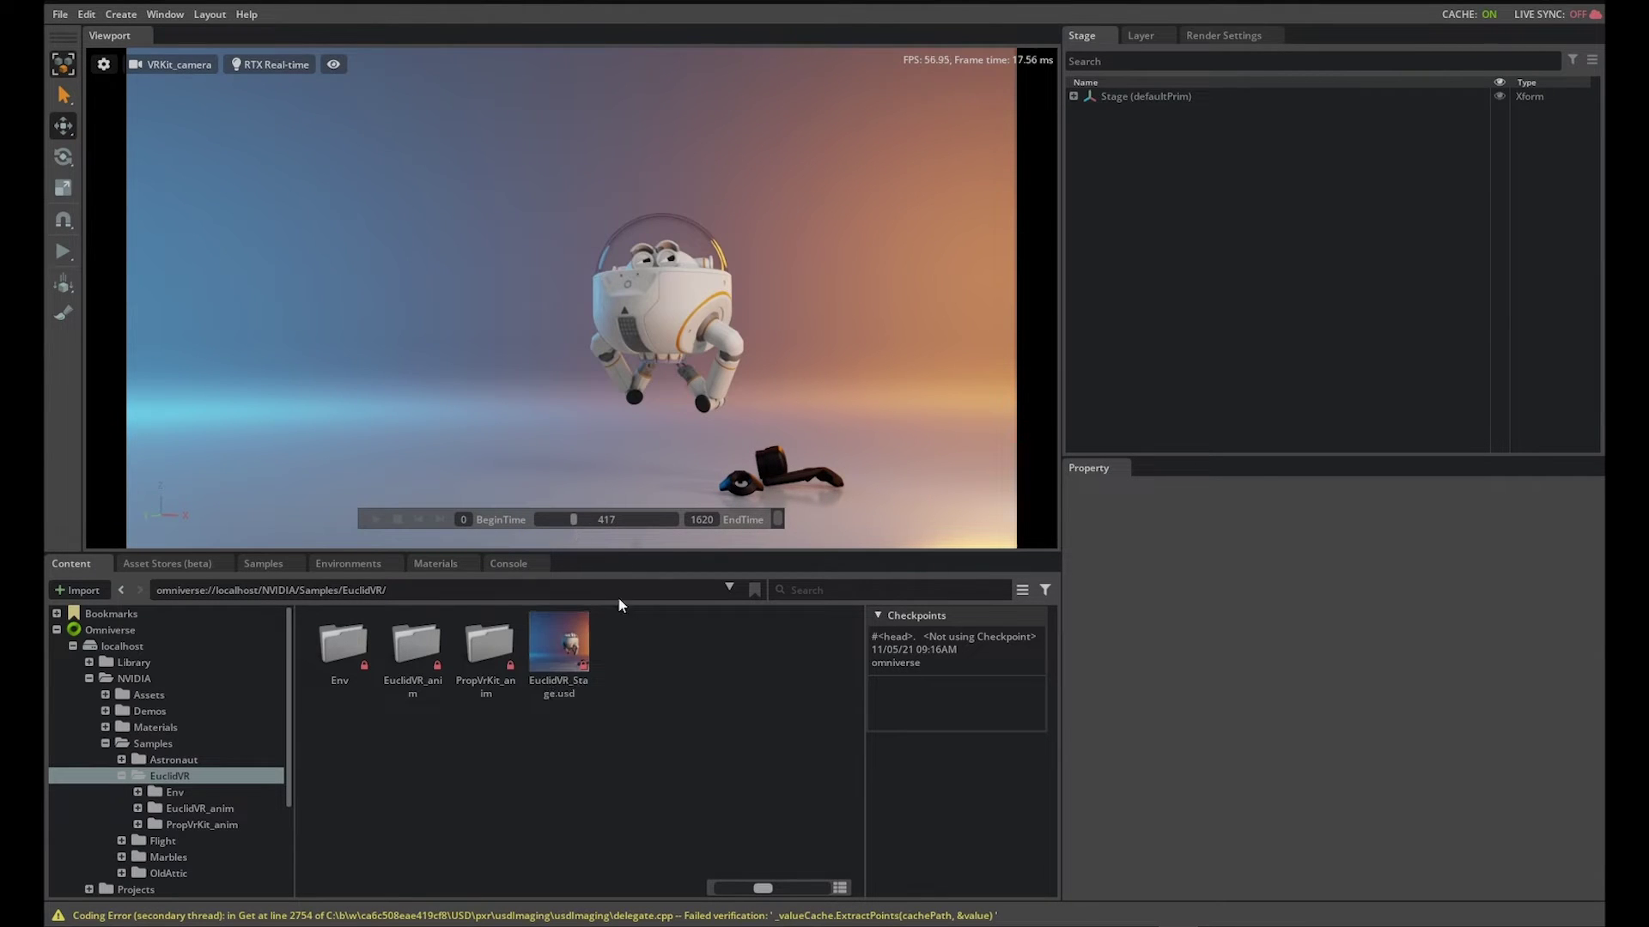
Step: Create Render Vars/Product from the viewport context menu, adding a Render scope
right_click(643, 170)
mouse_move(674, 199)
click(848, 379)
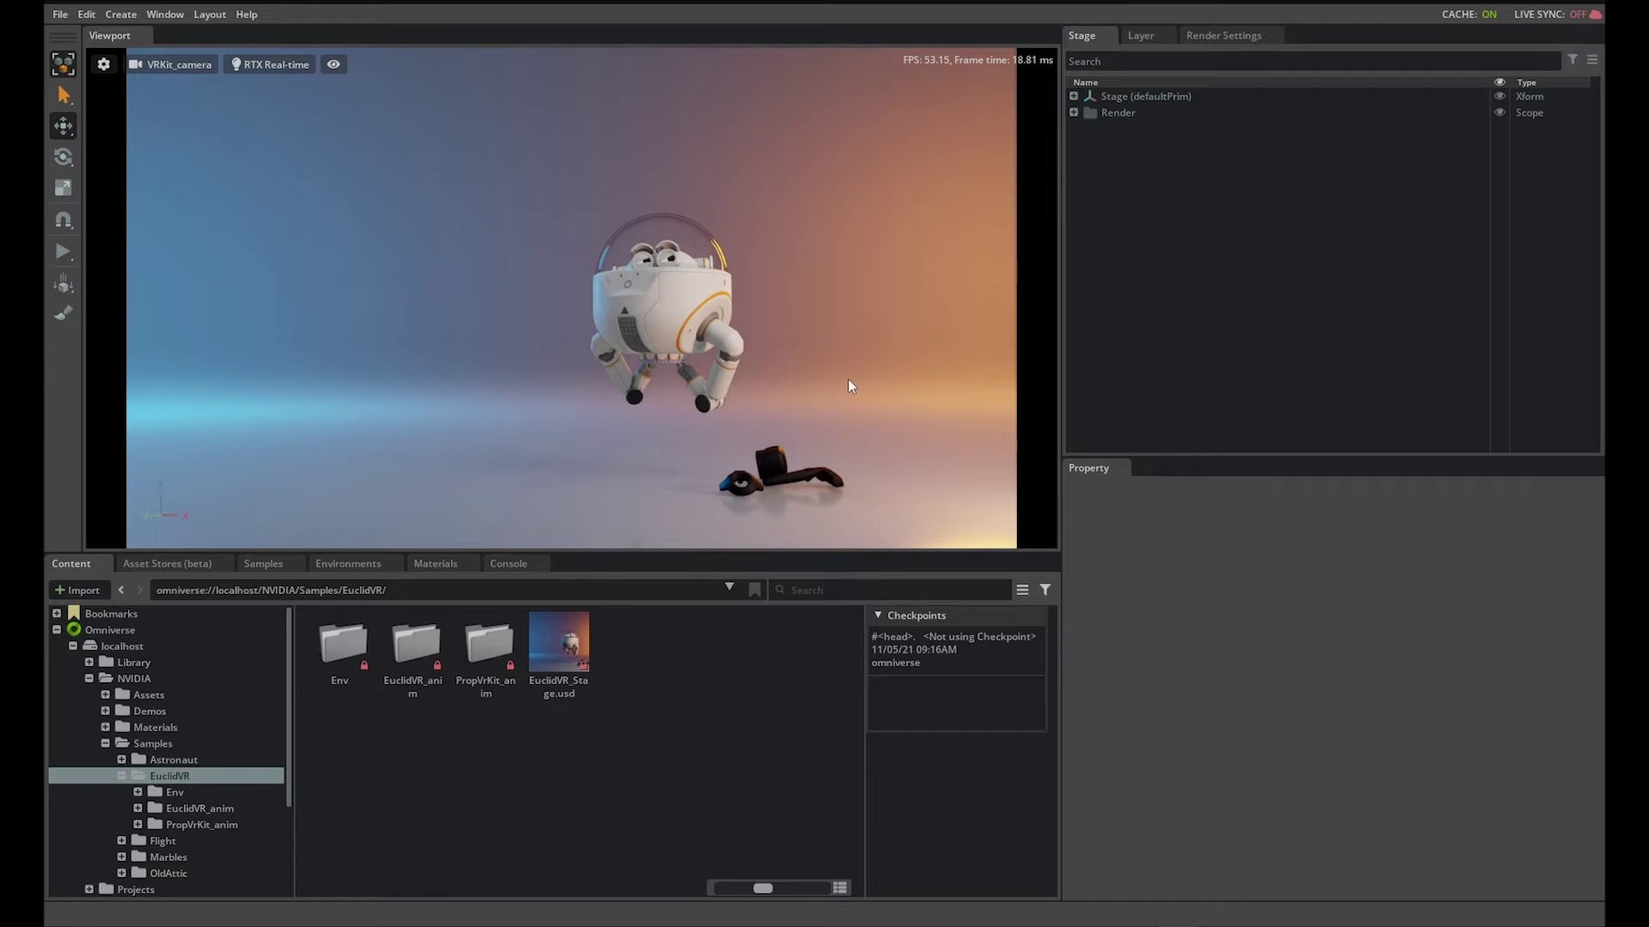
Step: Expand Render > Vars and inspect PtDirectIllumination, PtReflections, PtRefractions and PtWorldPos
click(1073, 113)
click(1089, 129)
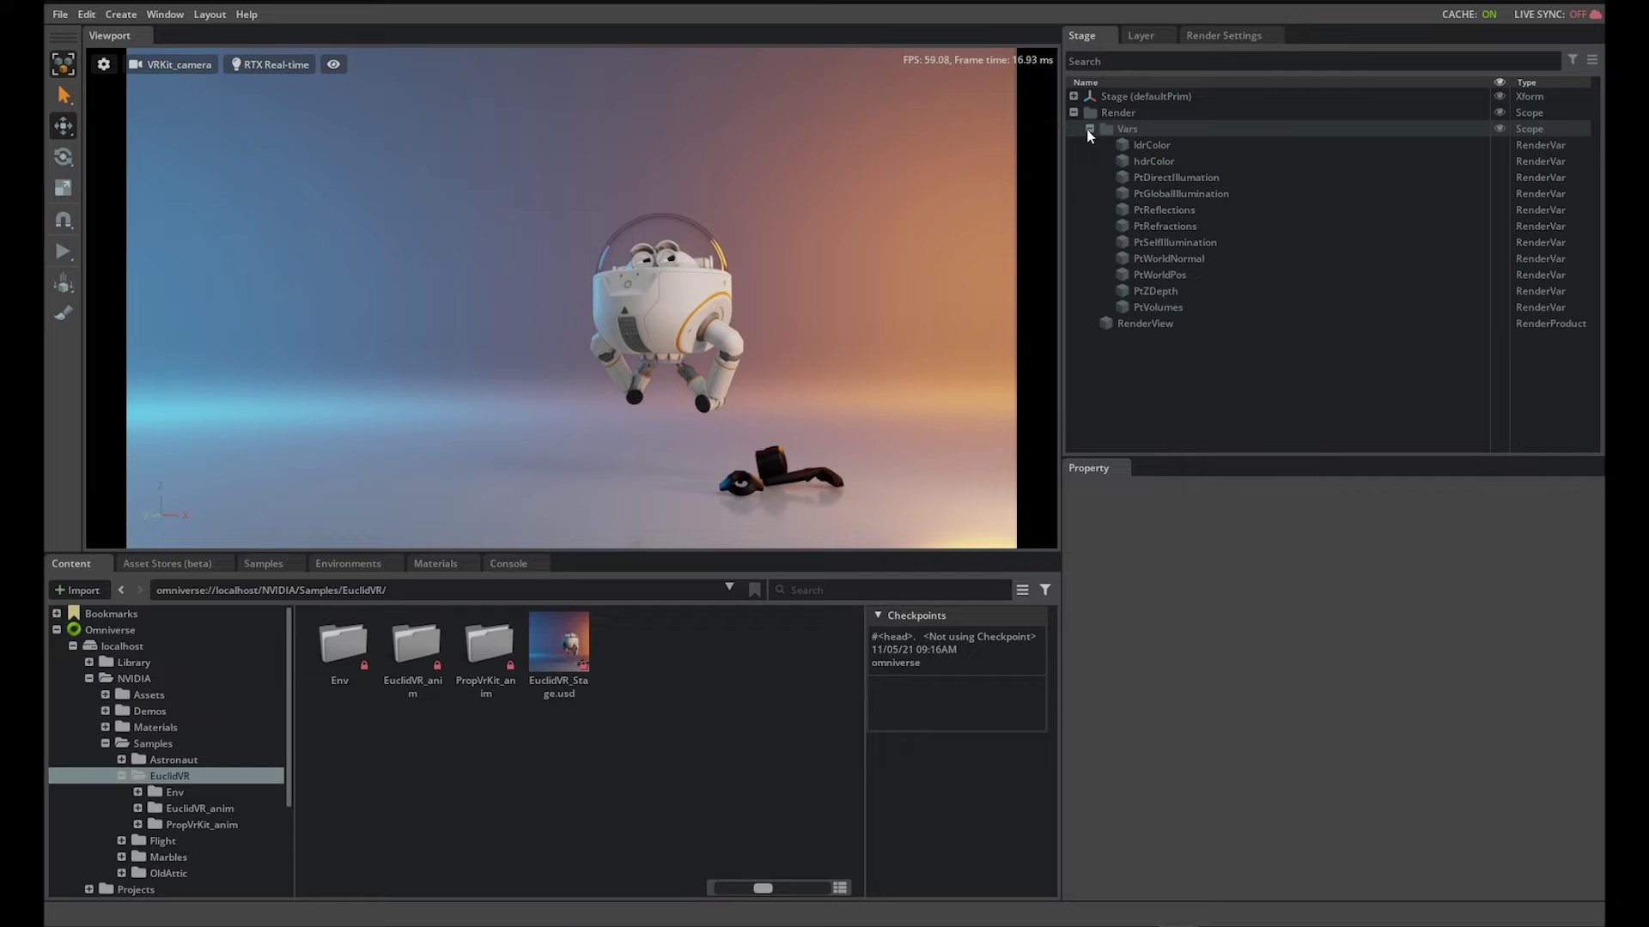
click(1156, 178)
click(1172, 210)
click(1174, 225)
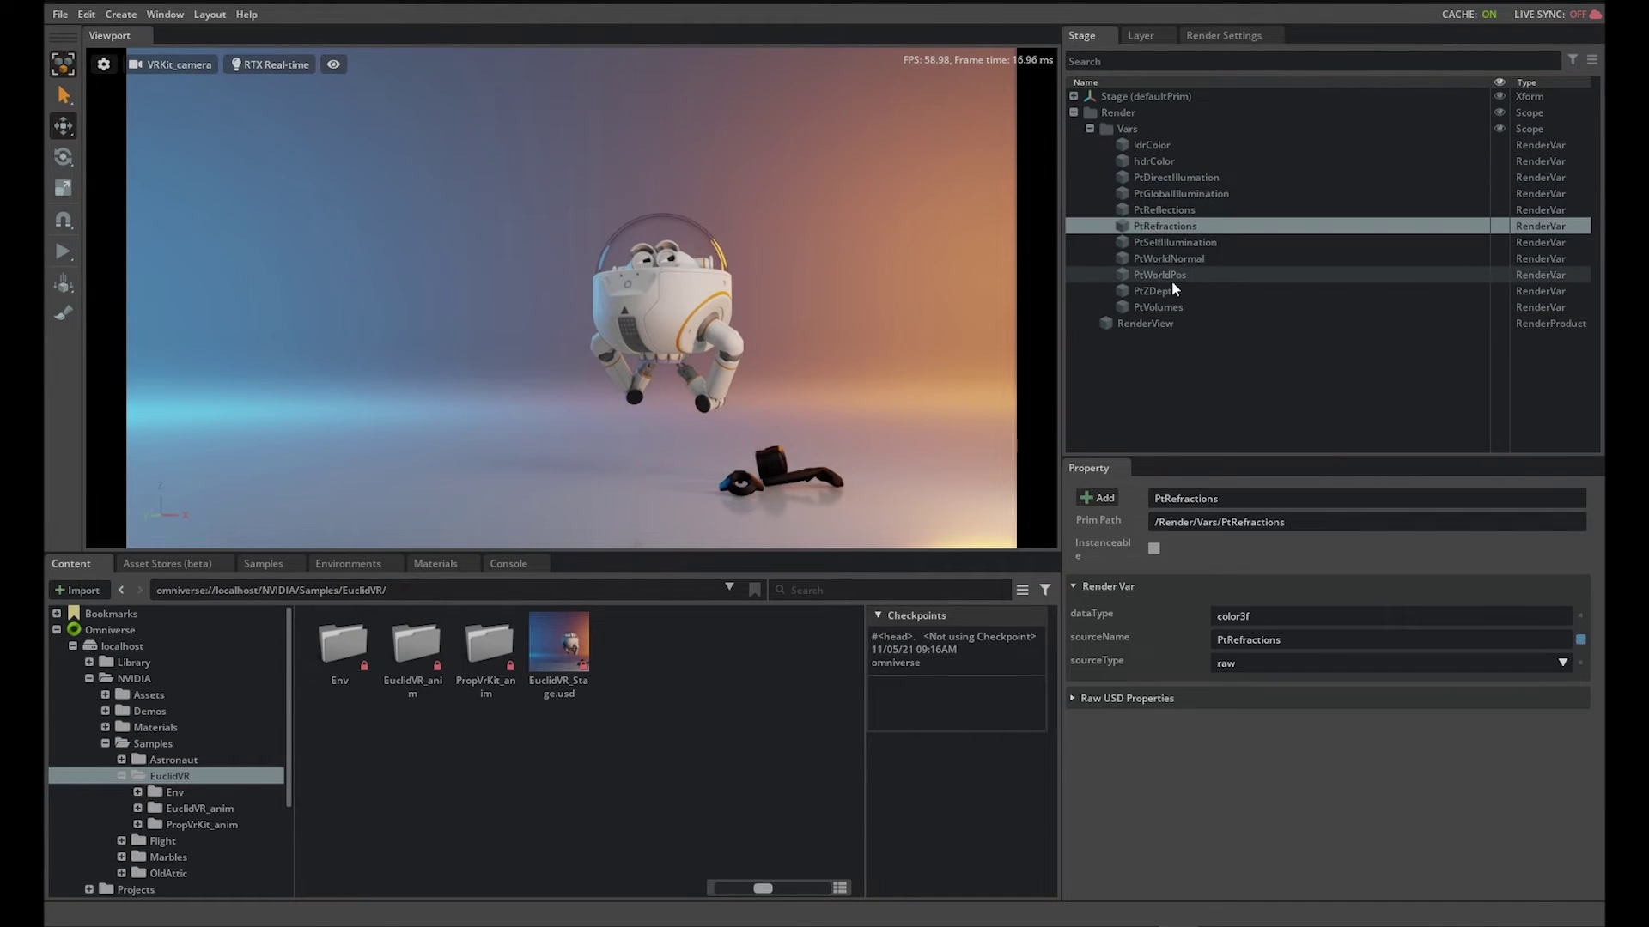
click(1166, 275)
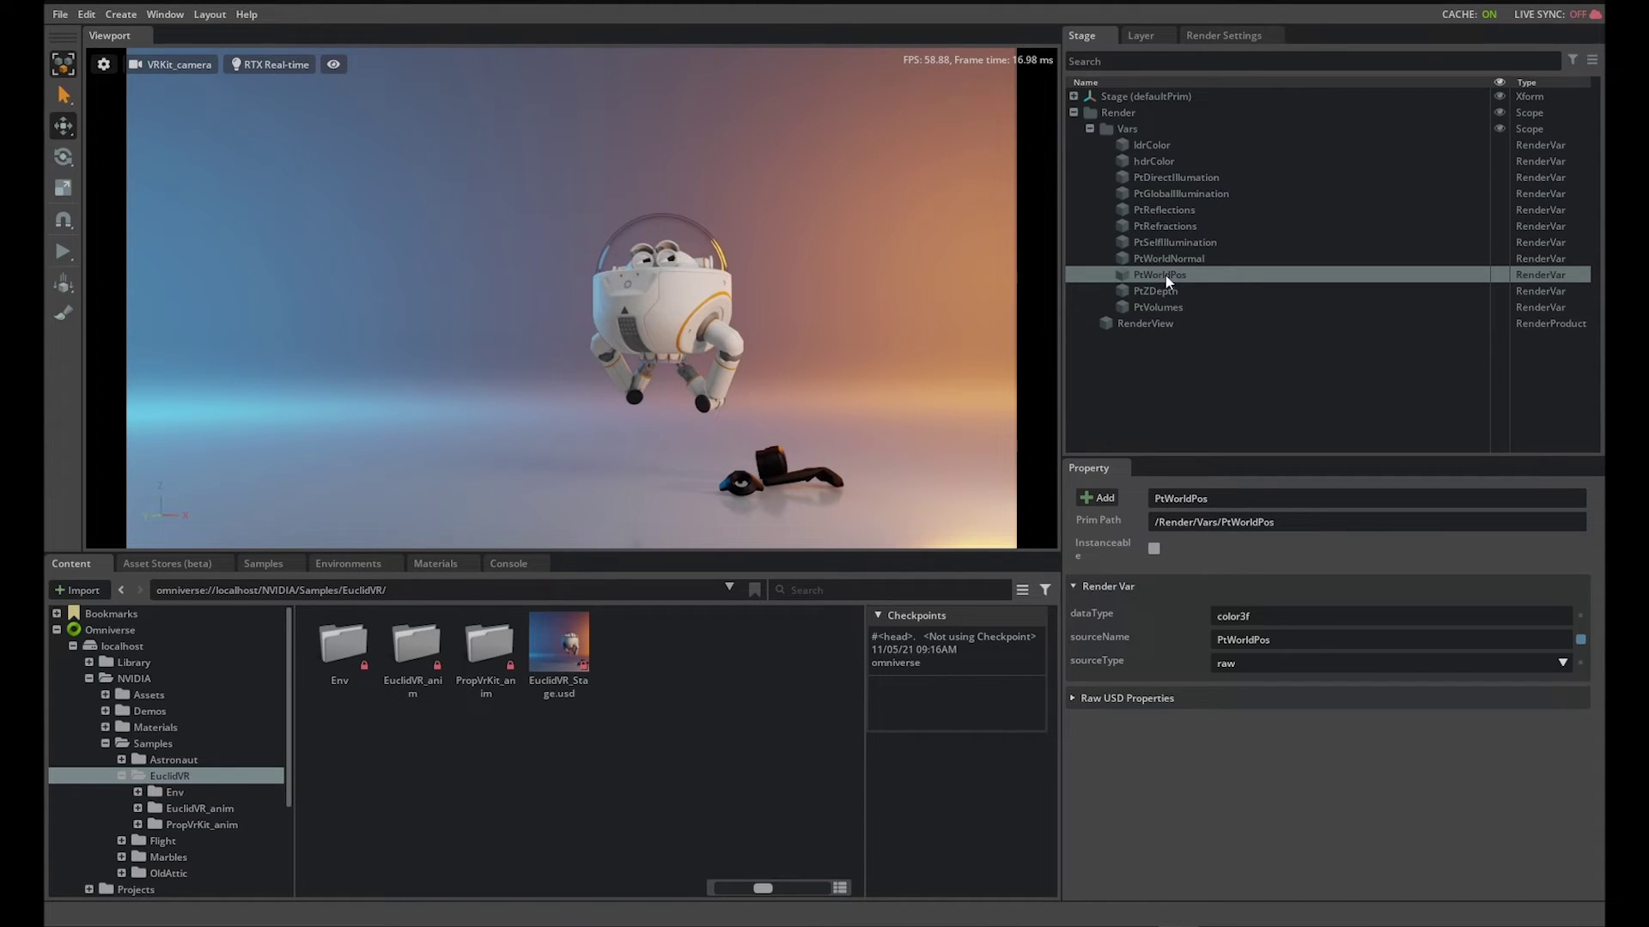
Step: Set the RenderView product's Camera target to /Stage/Env/ENV/VRKit_camera, filtering targets by Cameras
click(1142, 323)
scroll(1206, 675, down, 2)
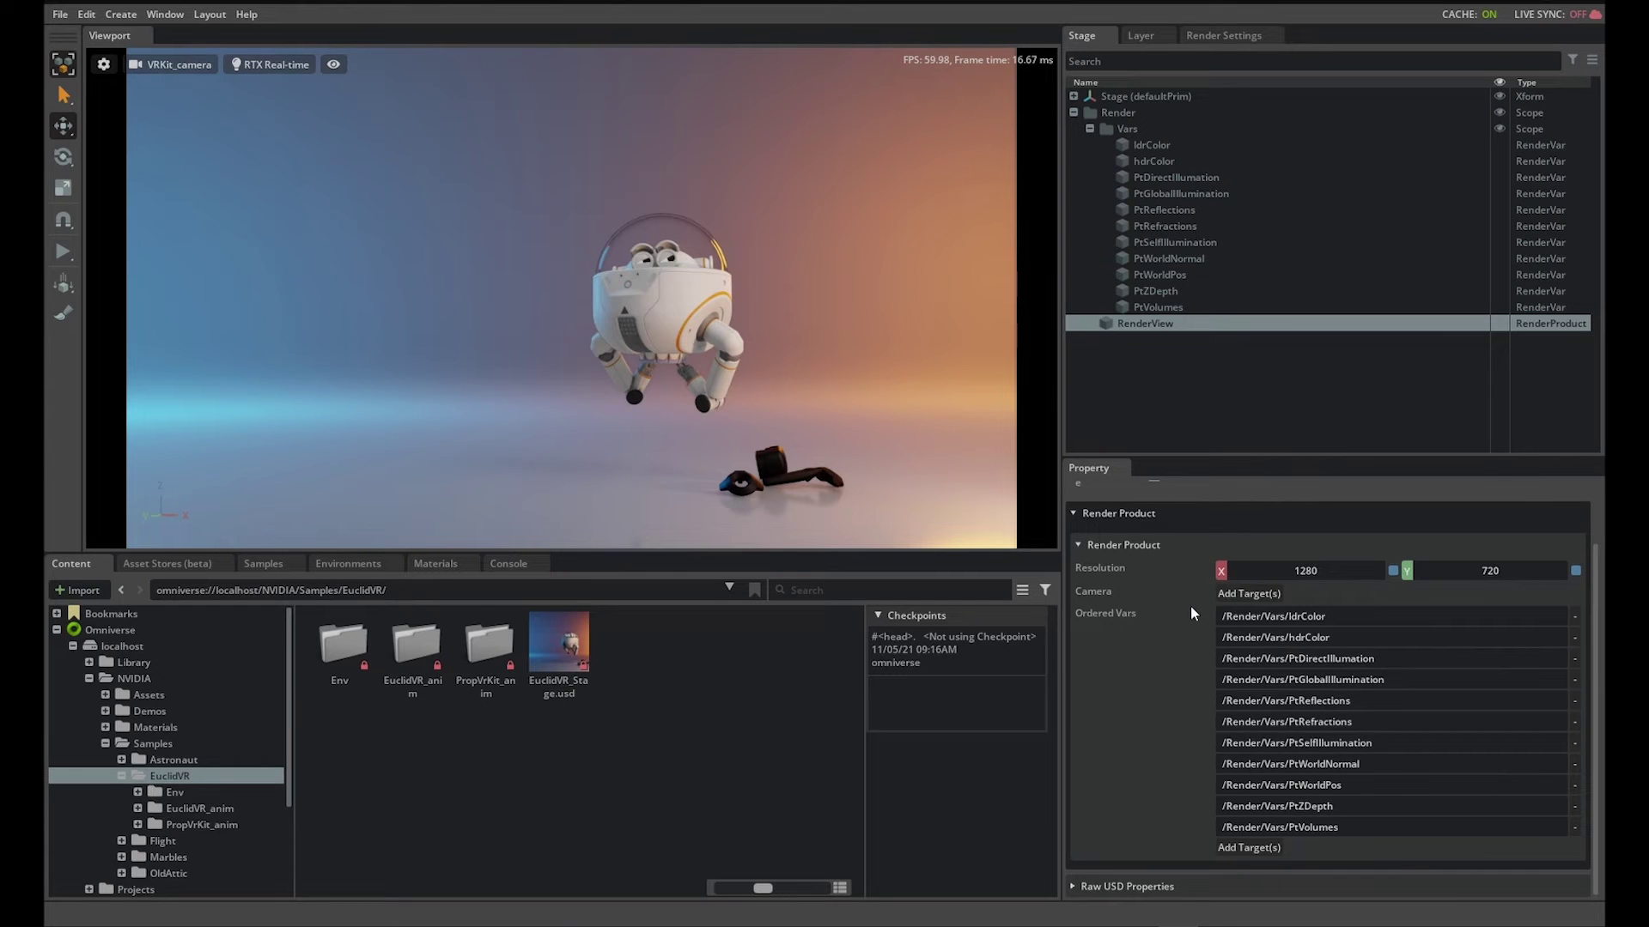
mouse_move(1190, 605)
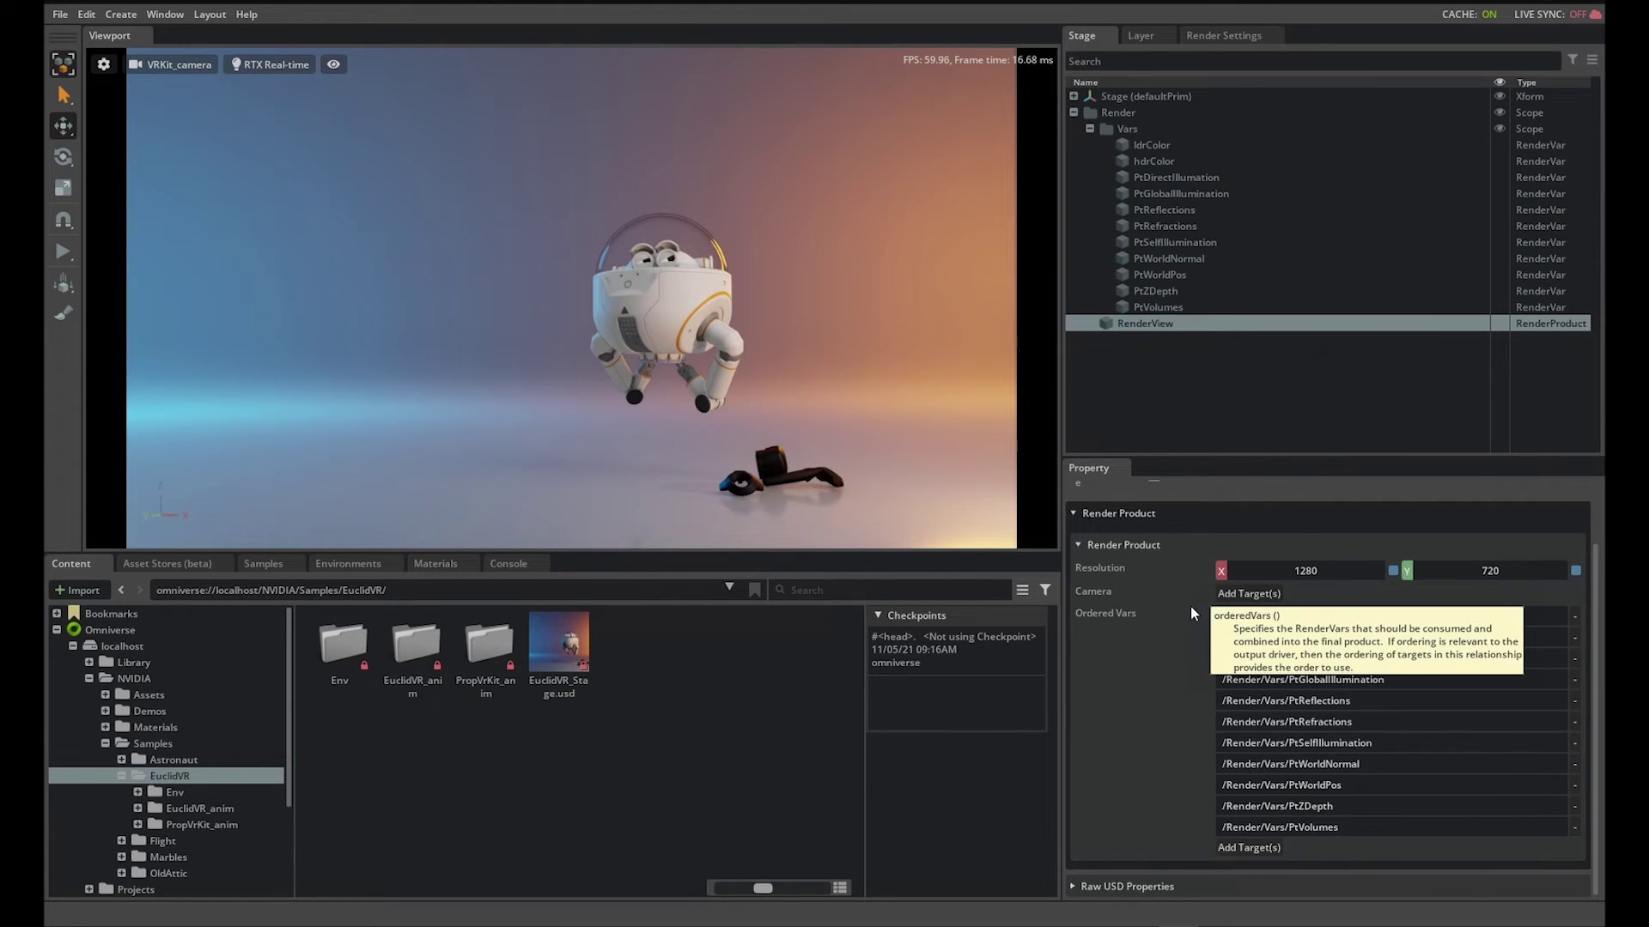
click(1233, 593)
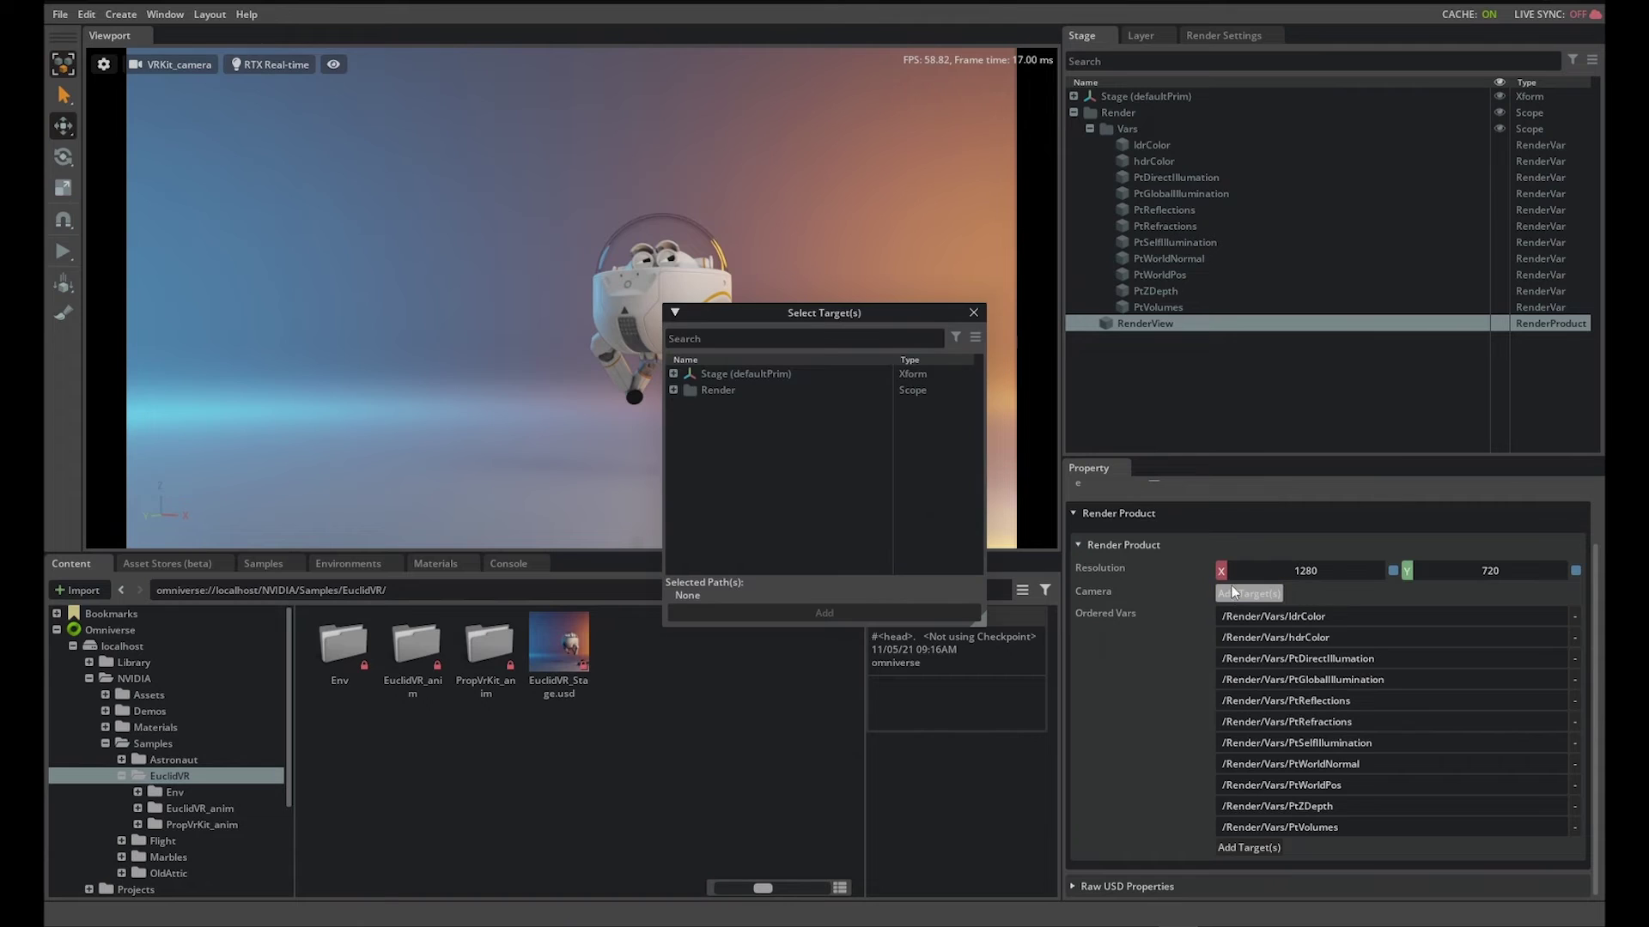
click(956, 338)
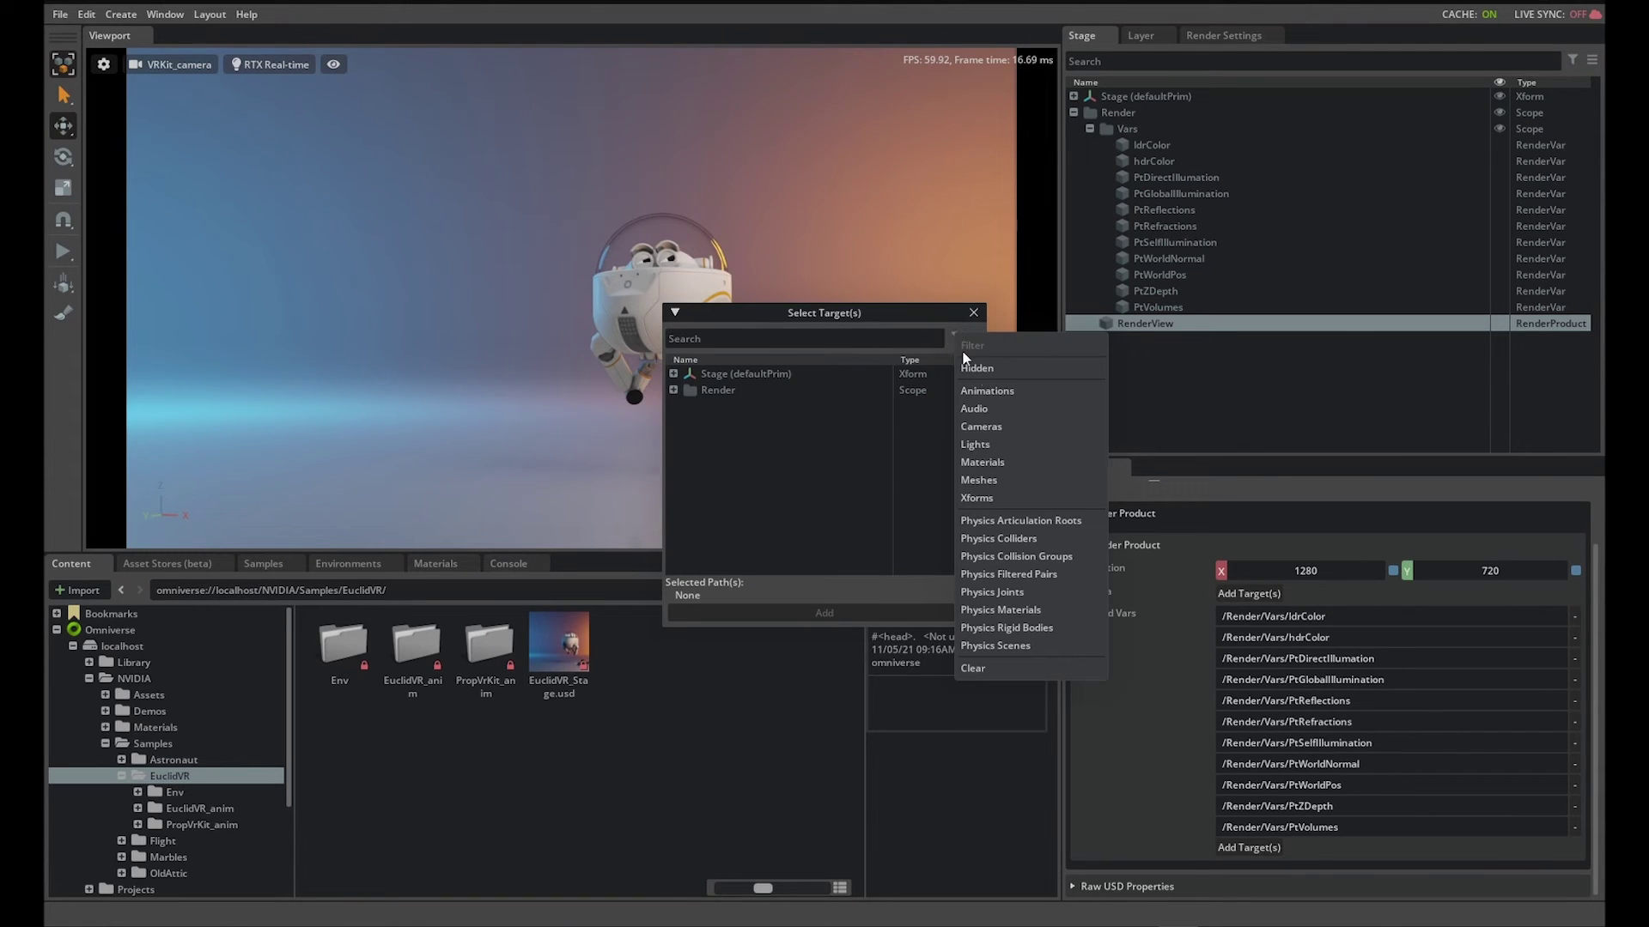
click(992, 427)
click(790, 423)
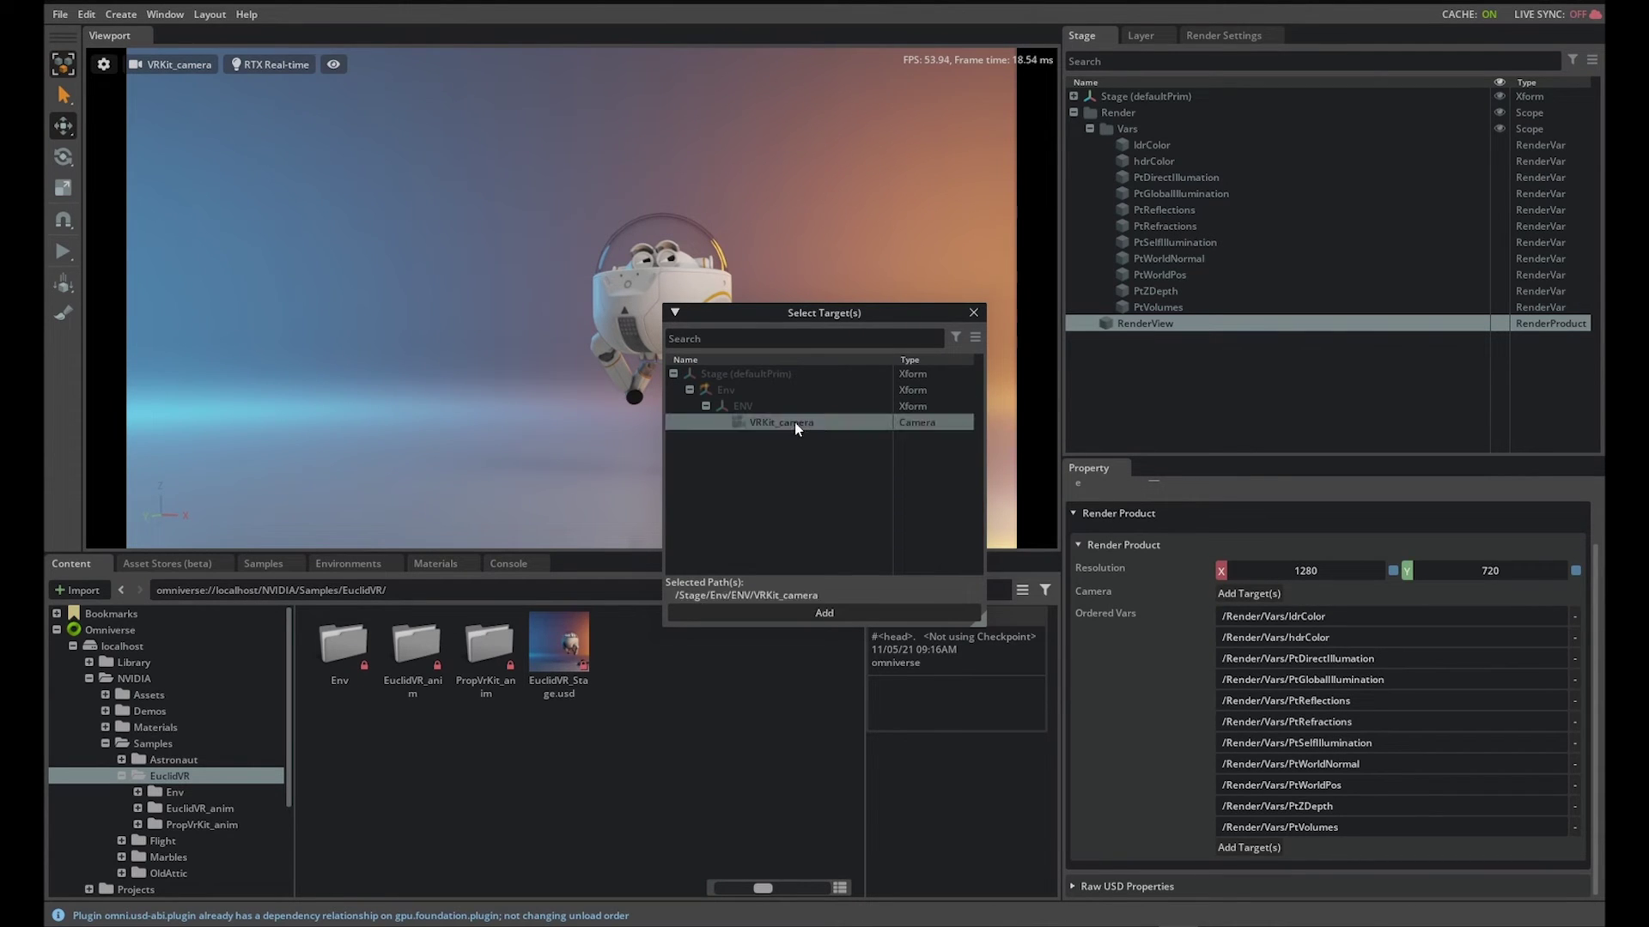
click(827, 615)
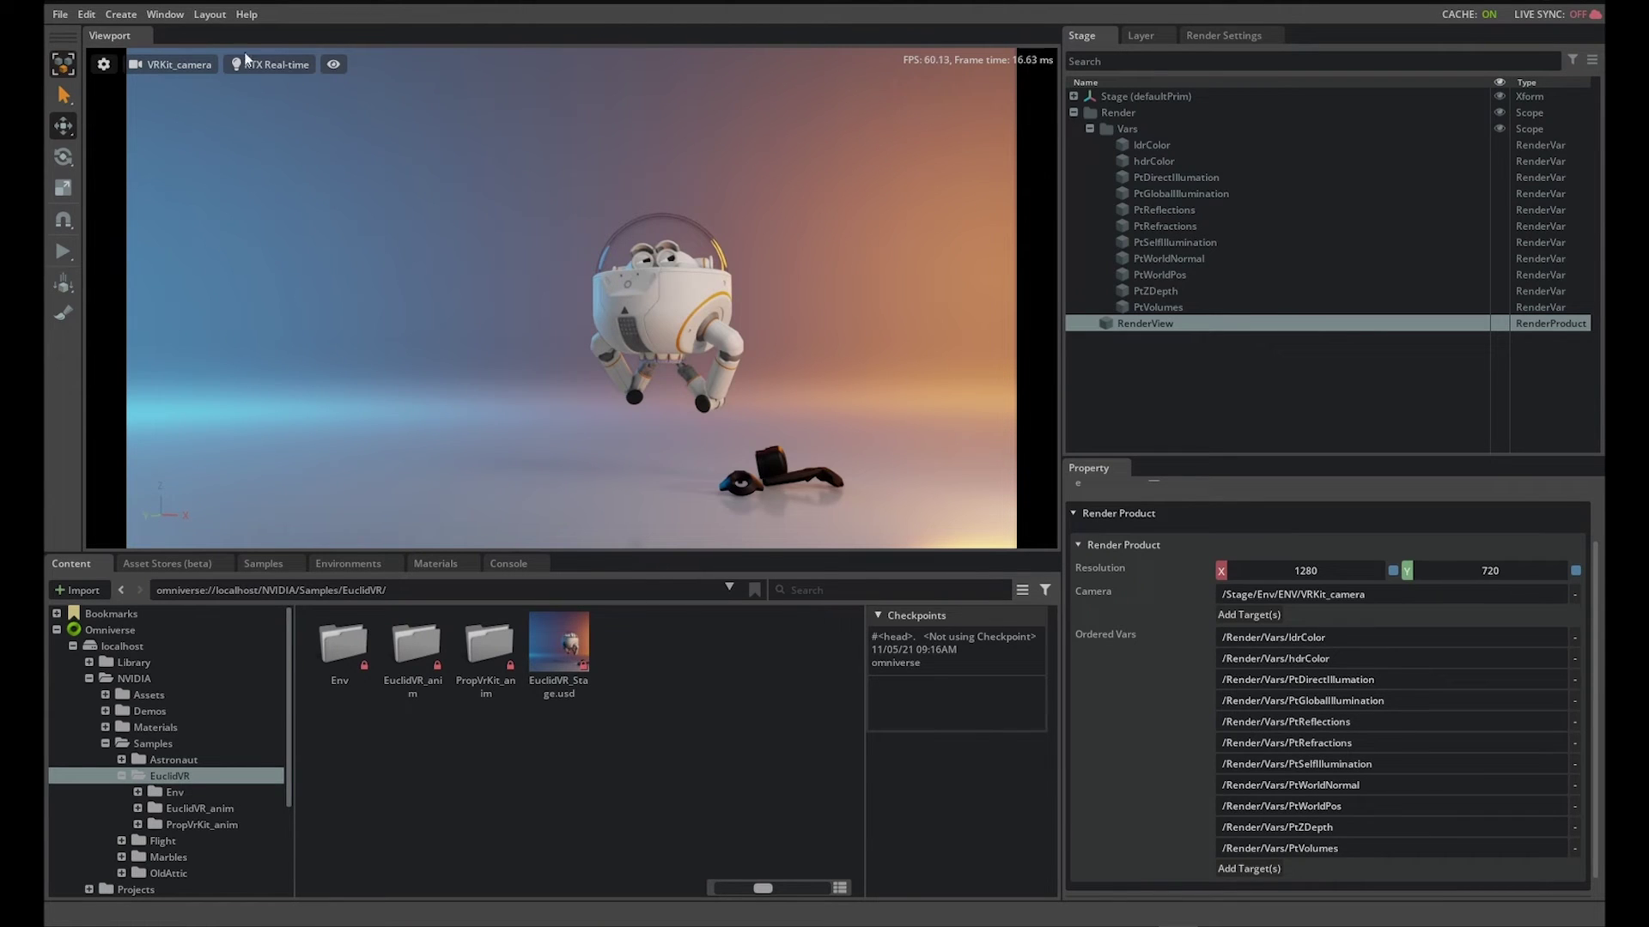
Step: Open the Movie Capture window, move it to the screen centre and widen it
click(165, 15)
mouse_move(299, 92)
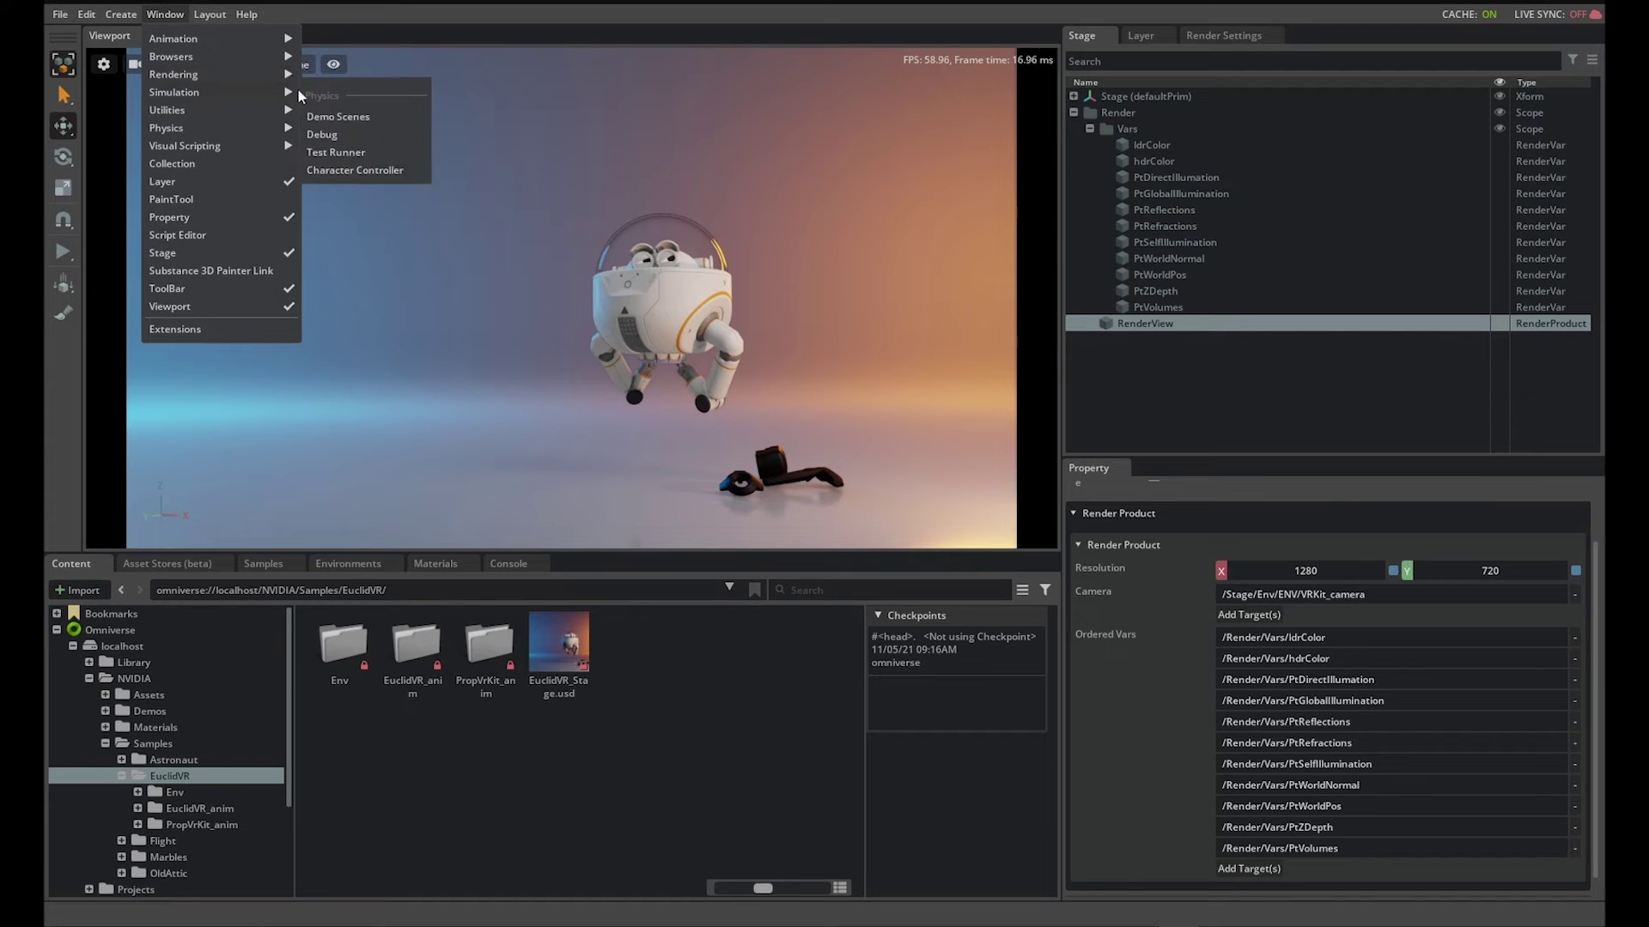
click(370, 92)
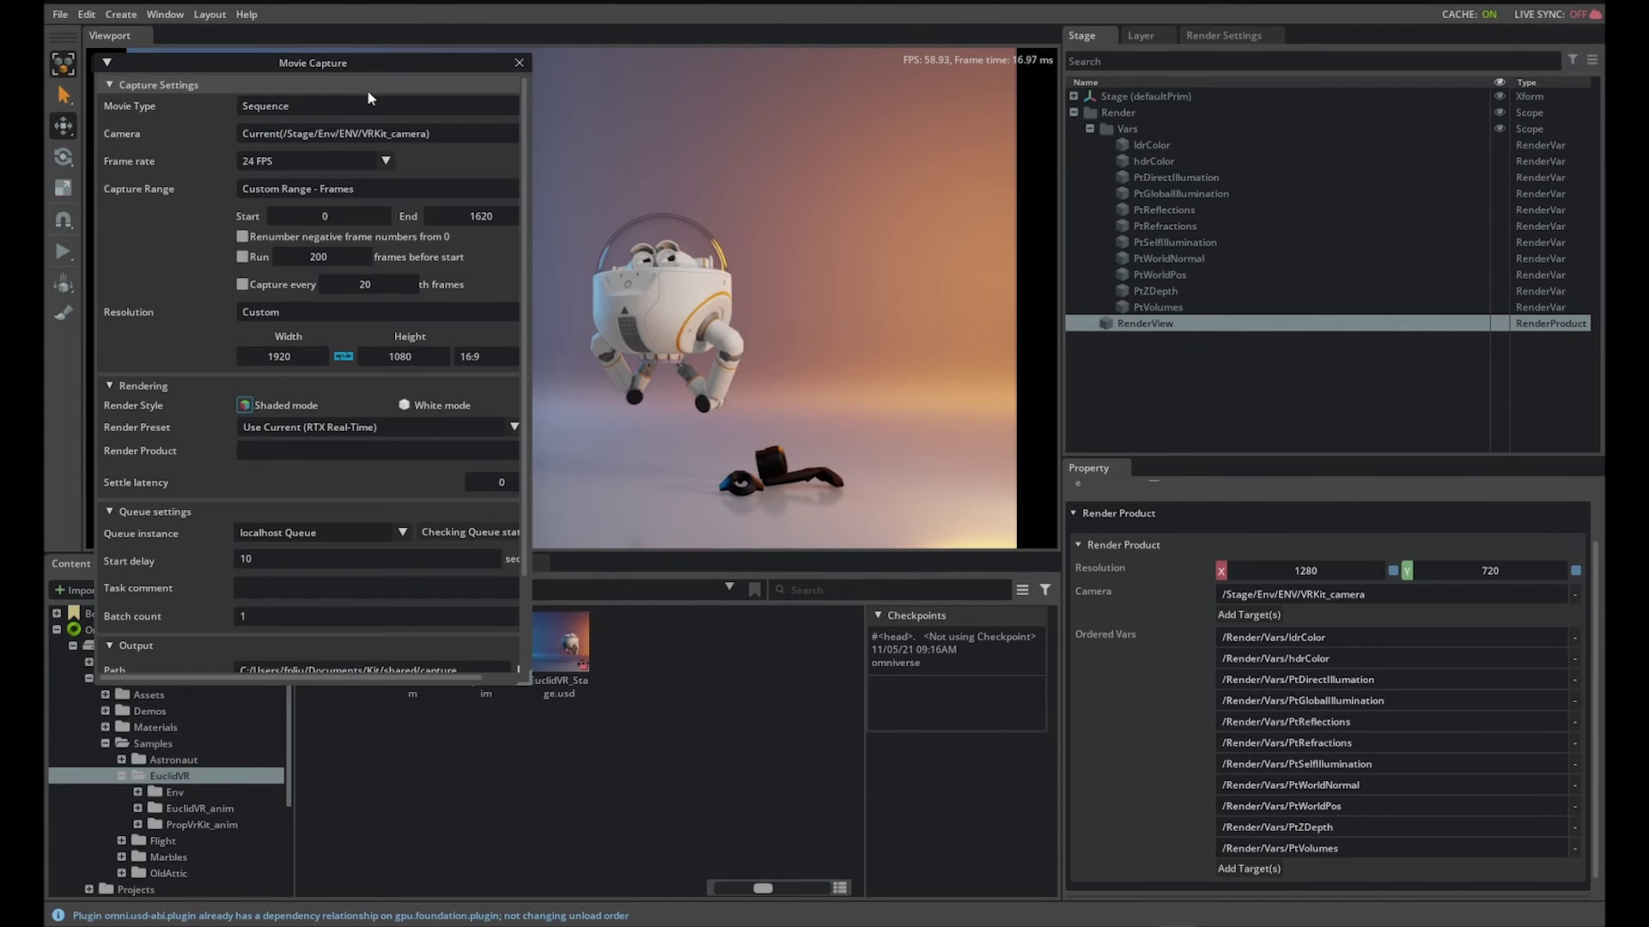
drag(374, 66, 905, 214)
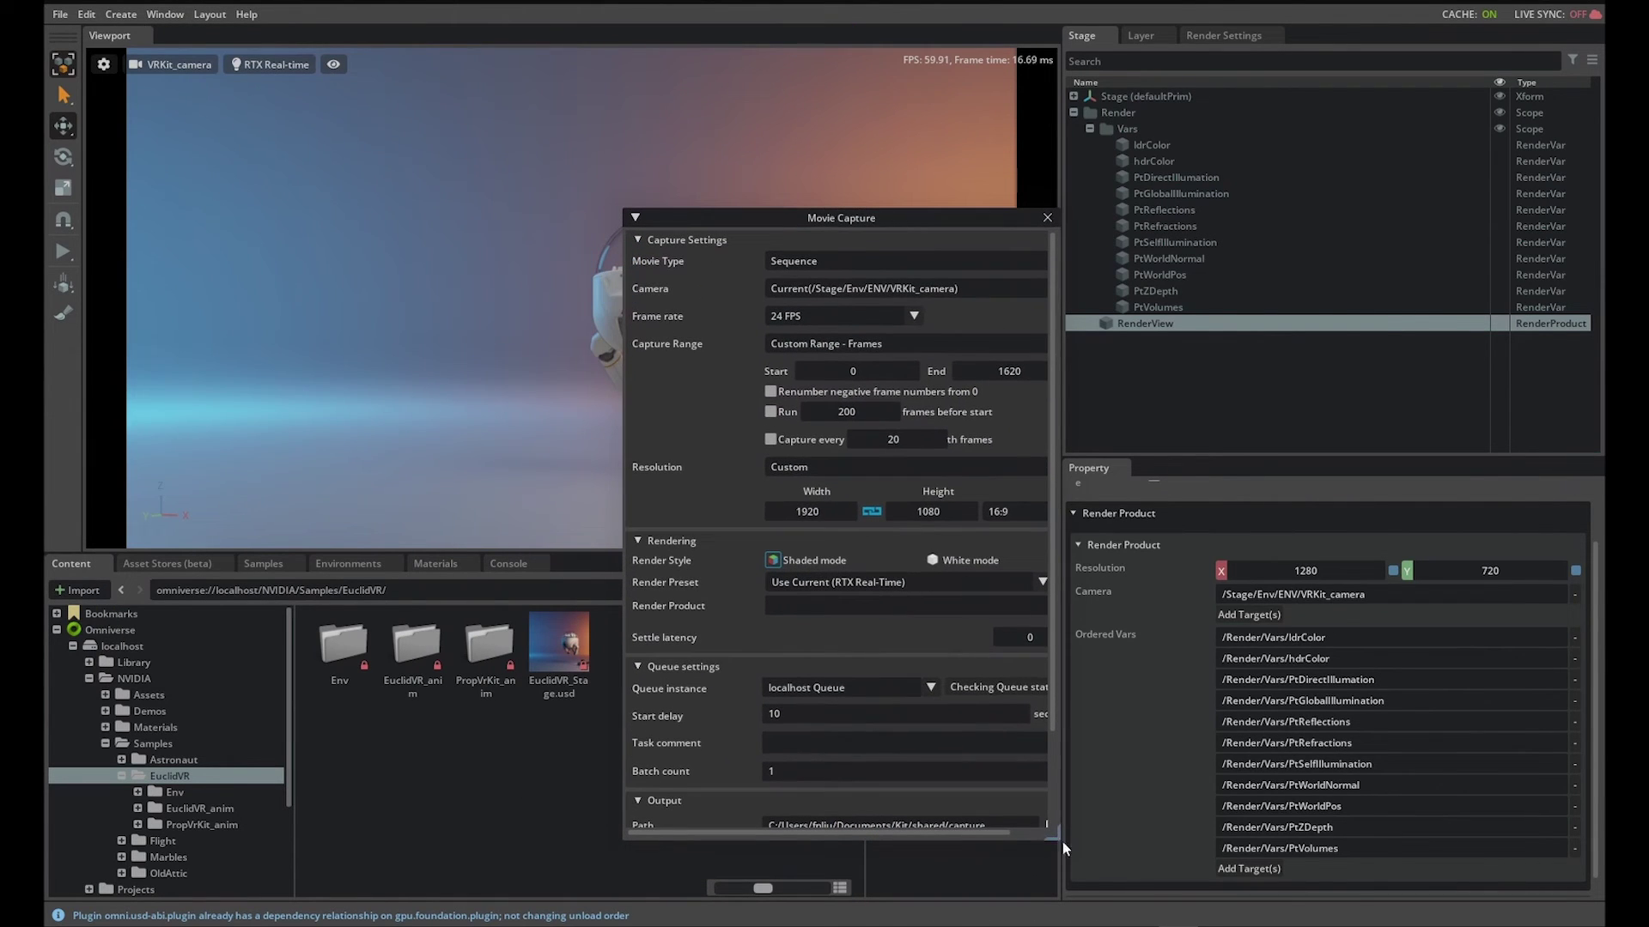
drag(1058, 840, 1276, 835)
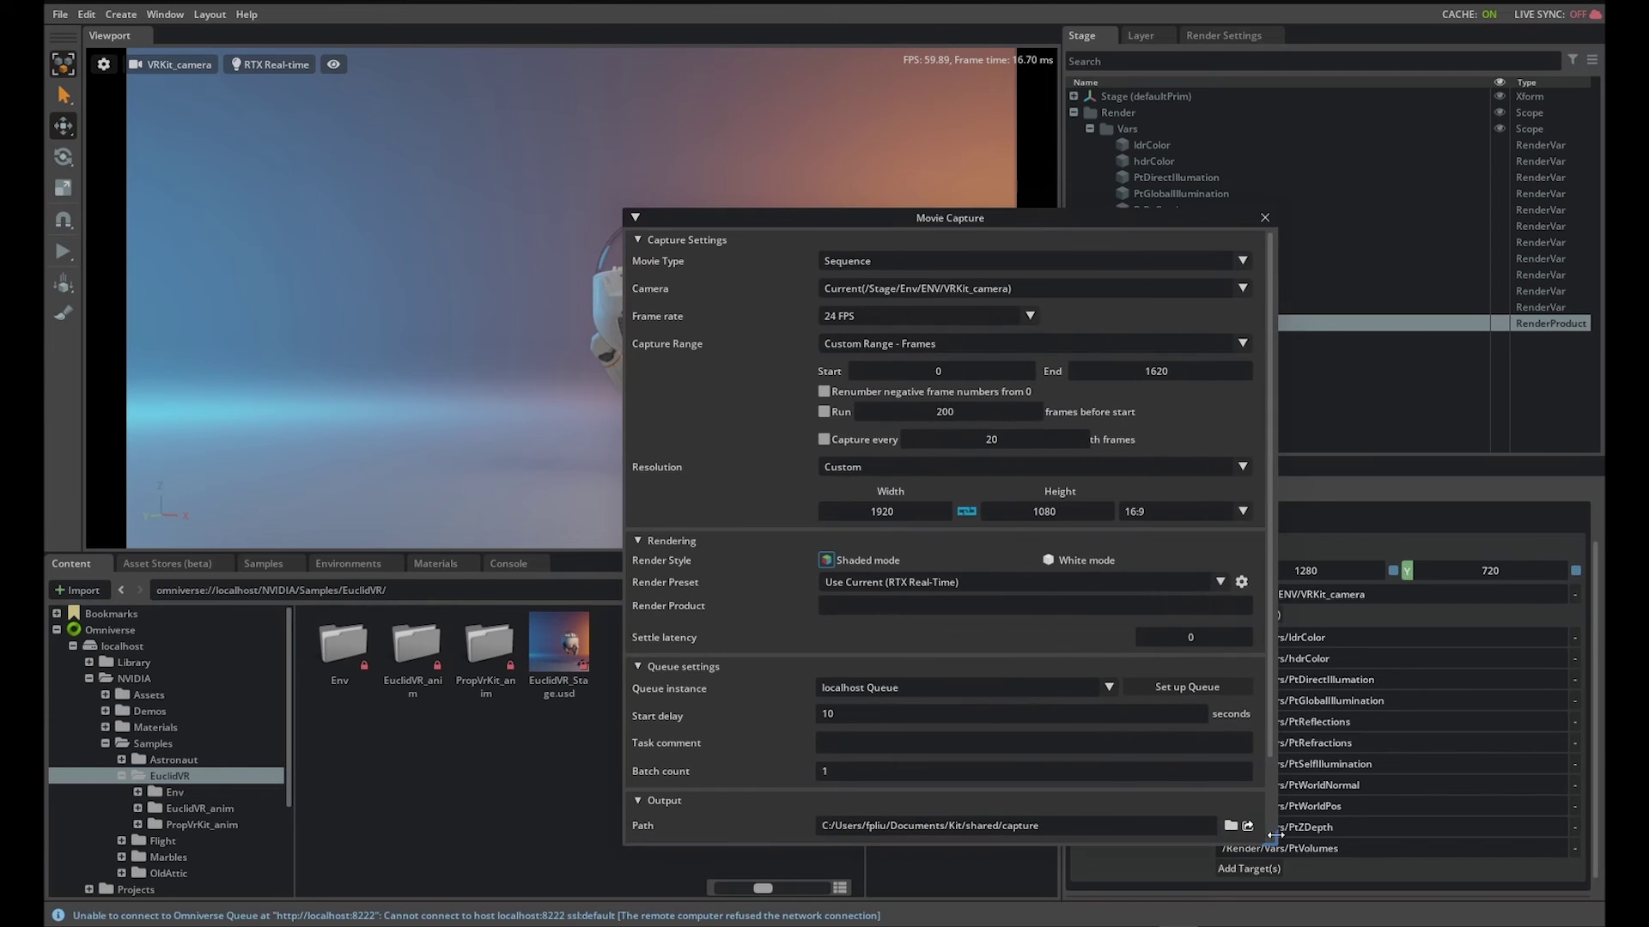
Step: Set the Render Preset to RTX Path-Traced and Render Product to /Render/RenderView
click(936, 583)
click(881, 619)
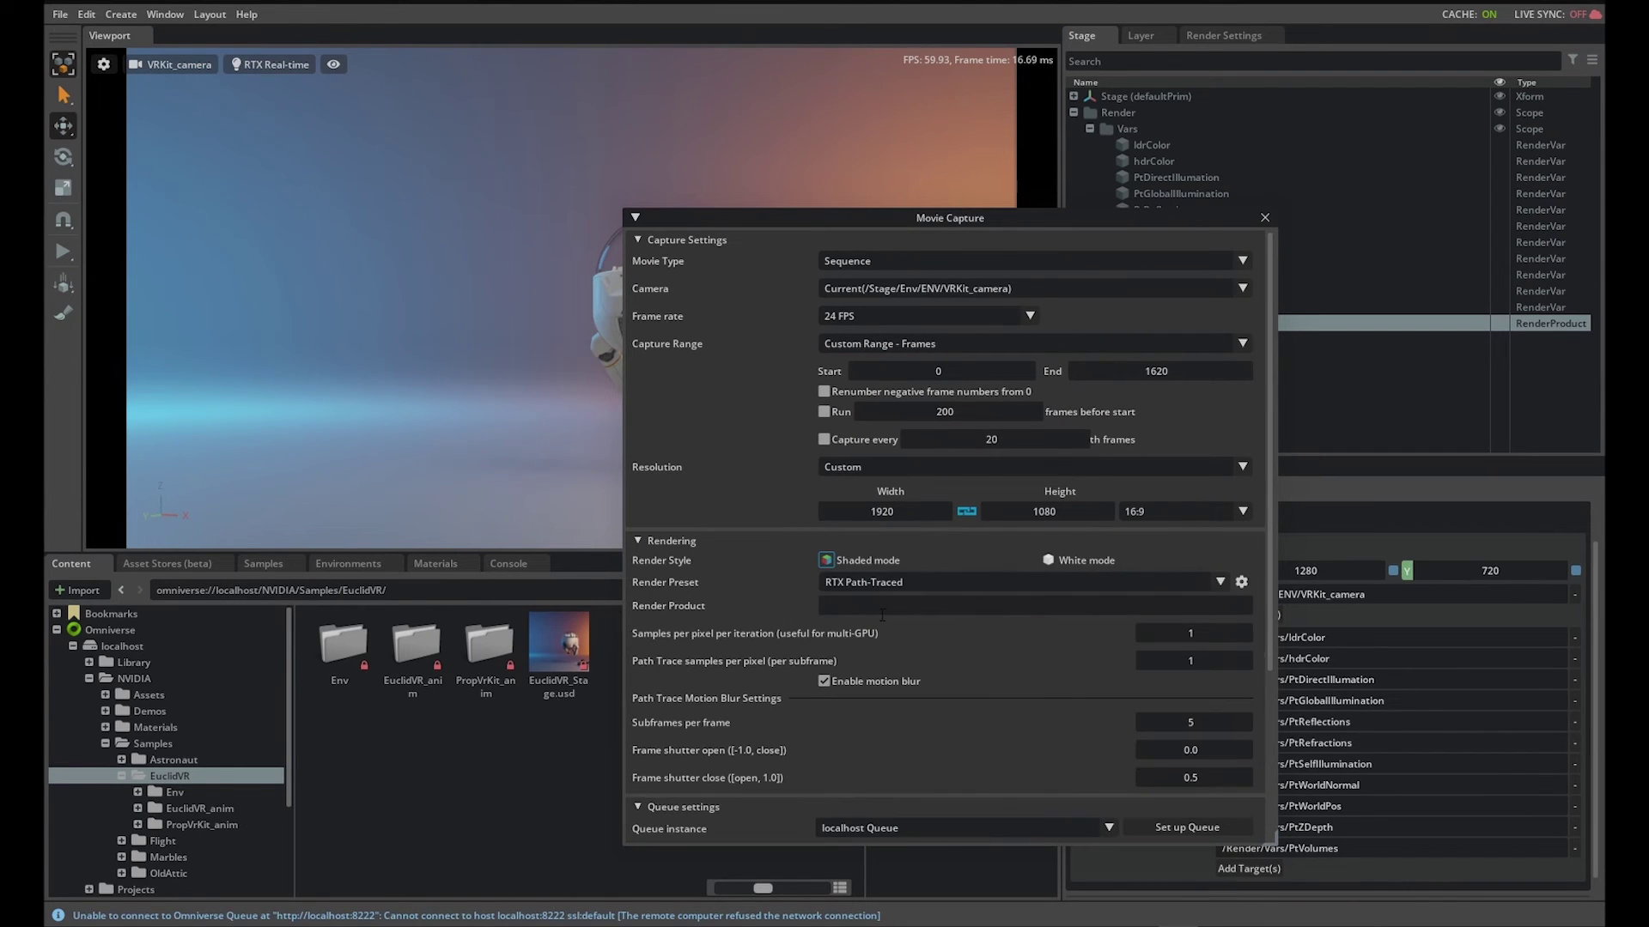
click(883, 611)
text(/Render/Render)
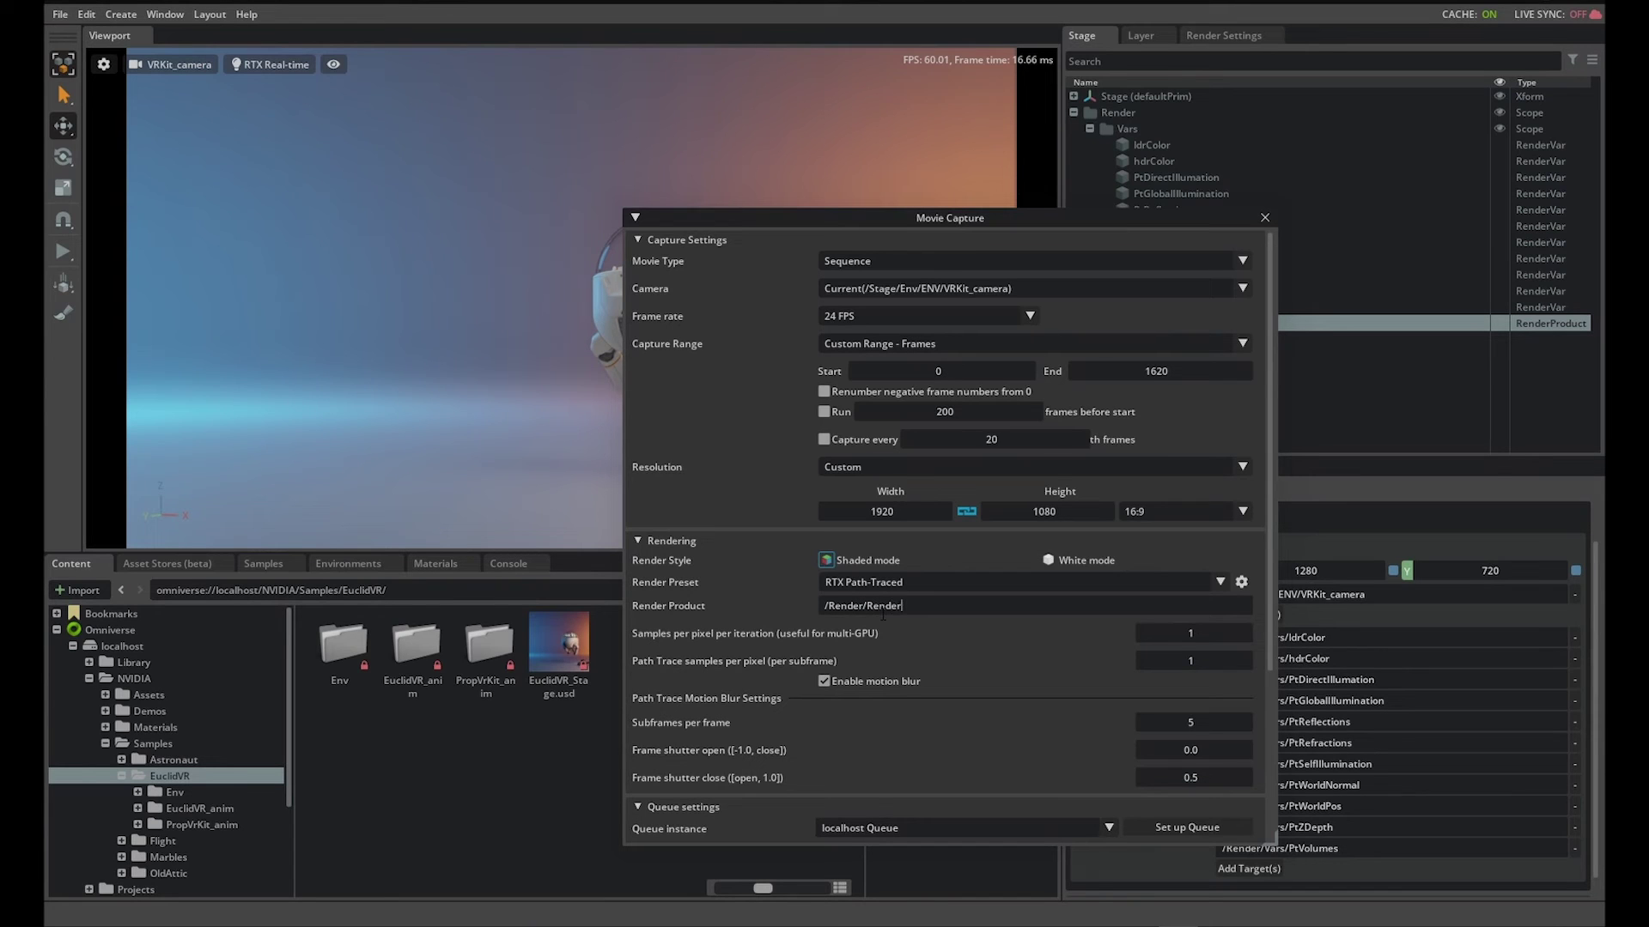
text(V)
key(BackSpace)
text(vie)
text(ew)
Step: Set path-trace samples per pixel to 64
scroll(970, 711, down, 3)
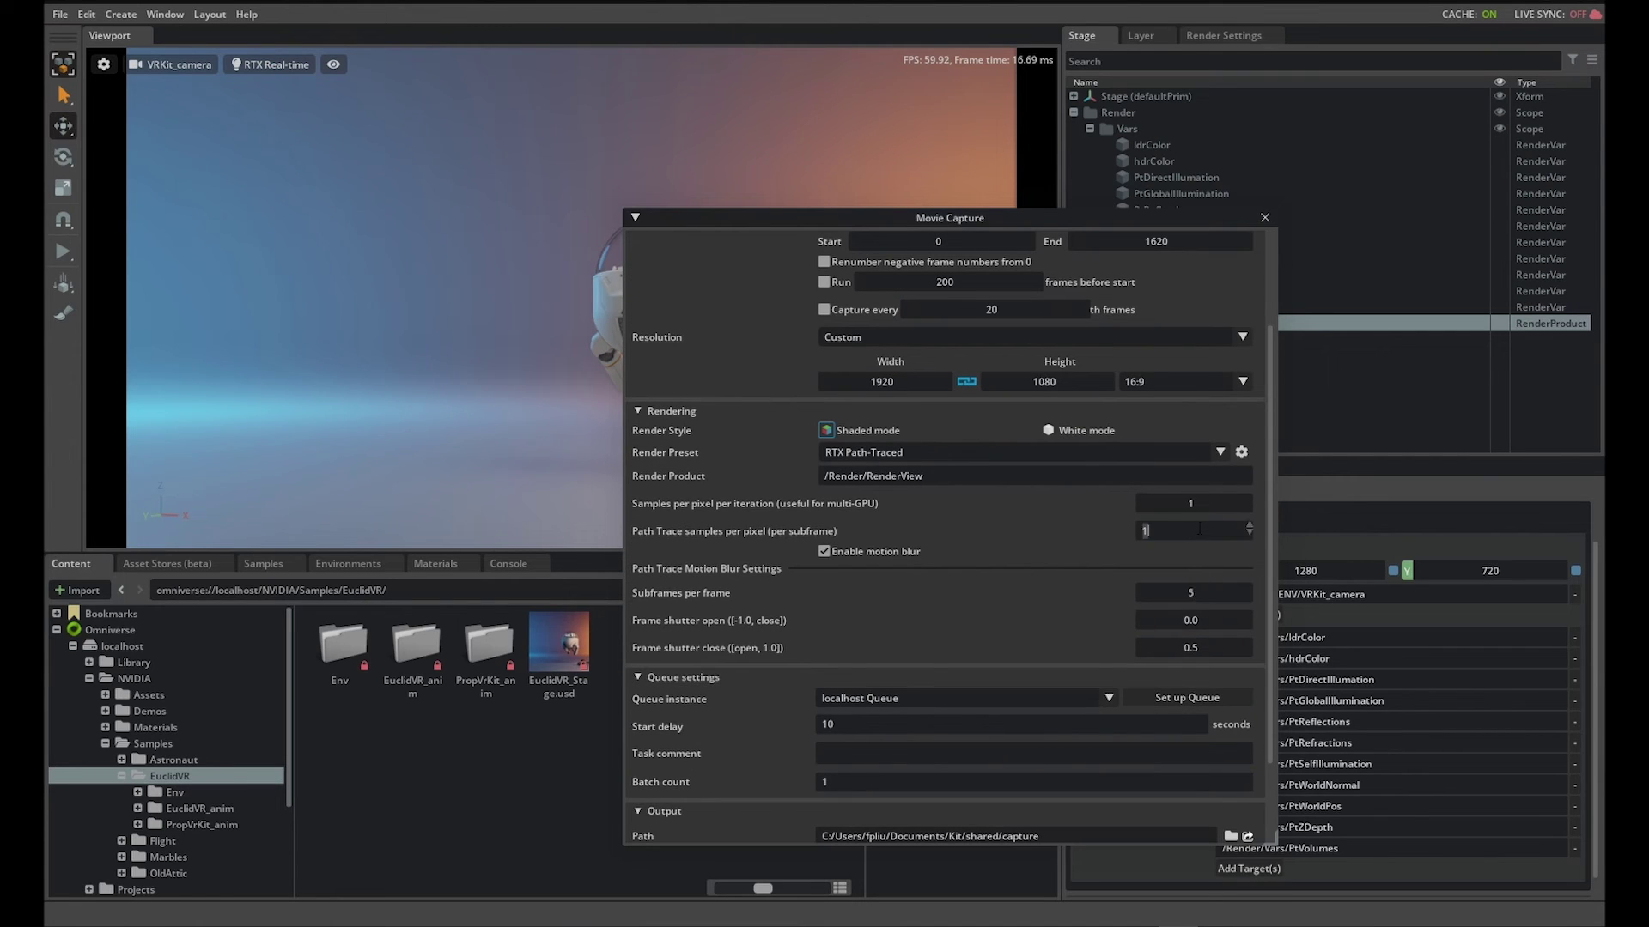
text(64)
key(Return)
scroll(1123, 749, down, 2)
scroll(1148, 734, down, 2)
Step: Choose D:/temp as the capture output folder
click(1230, 728)
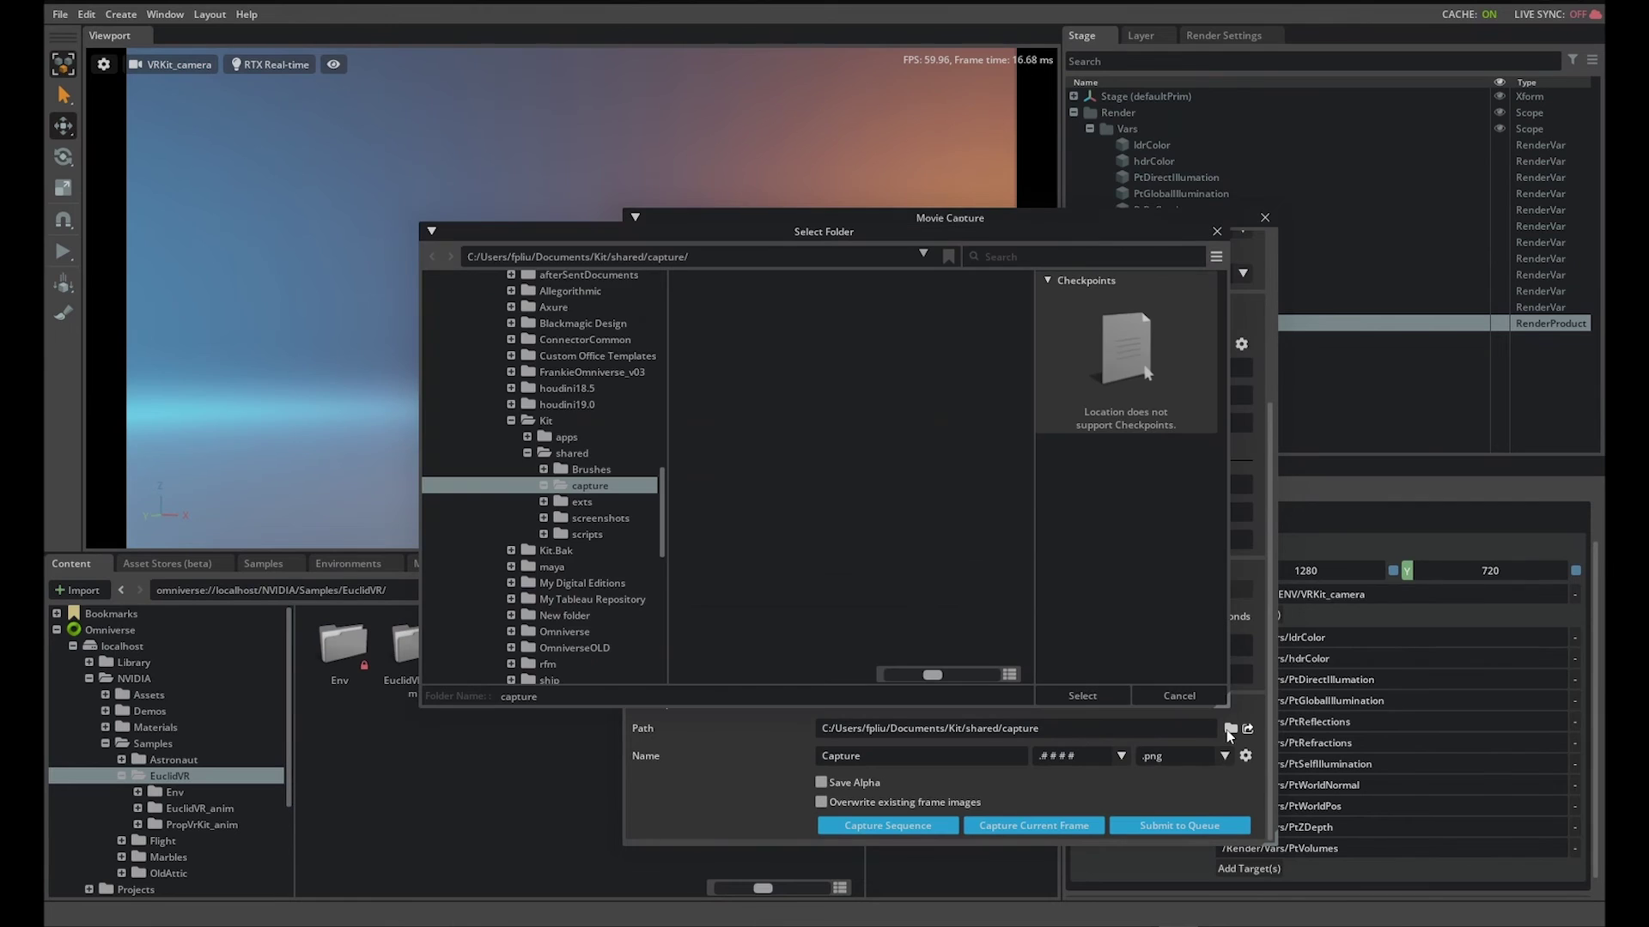
scroll(589, 619, down, 10)
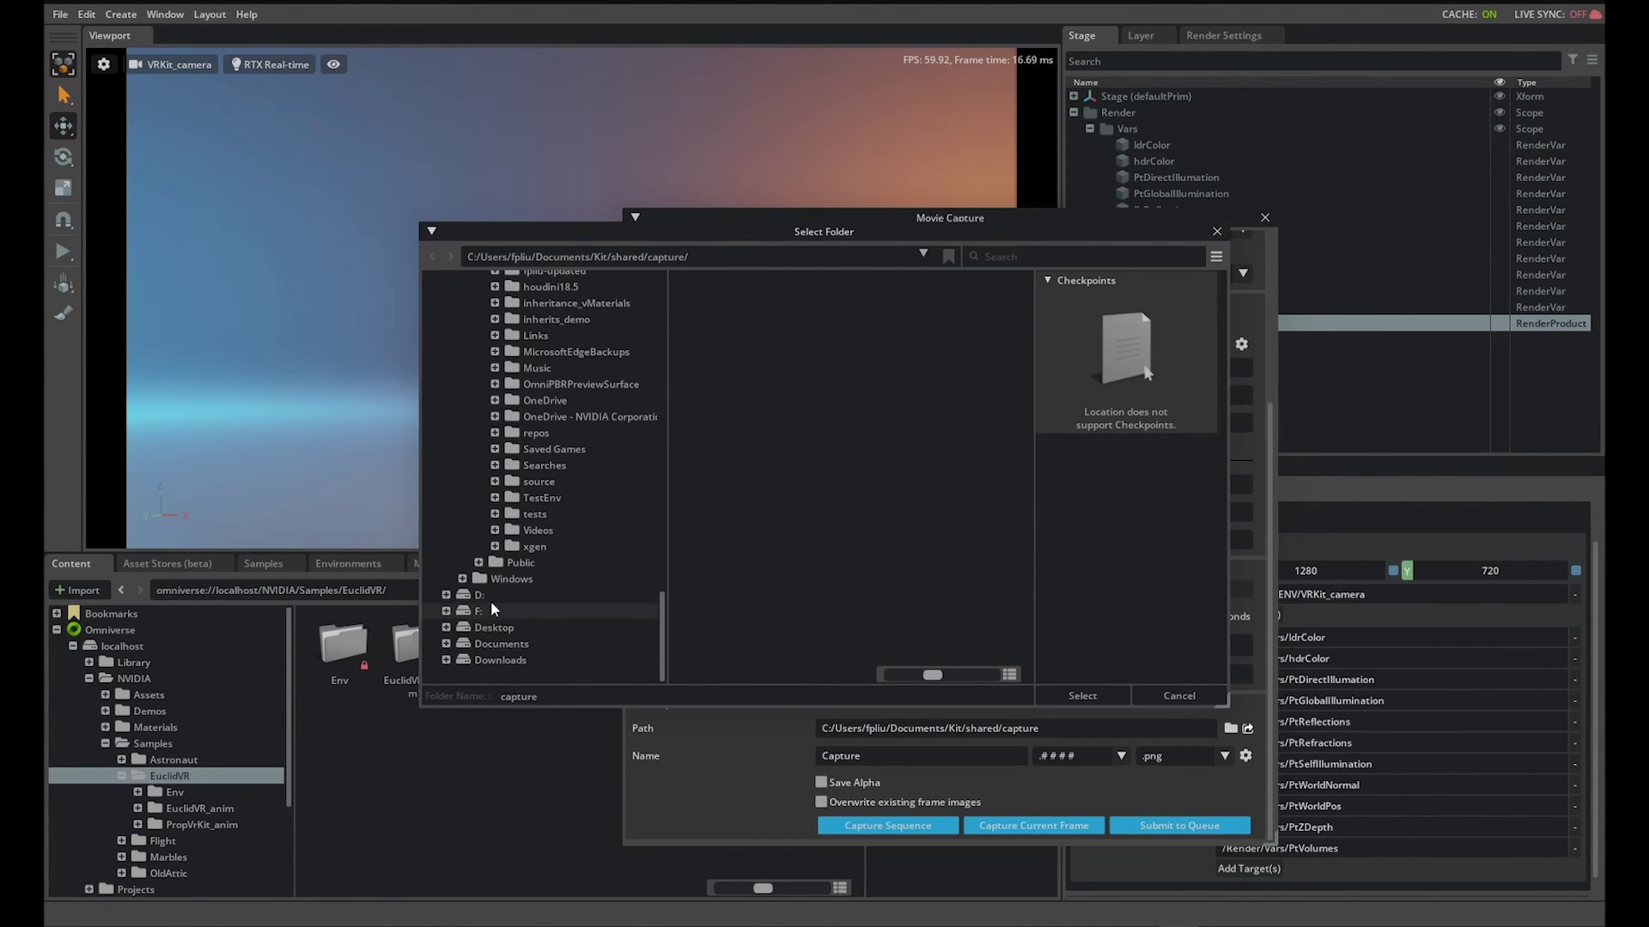
click(487, 595)
scroll(826, 595, down, 2)
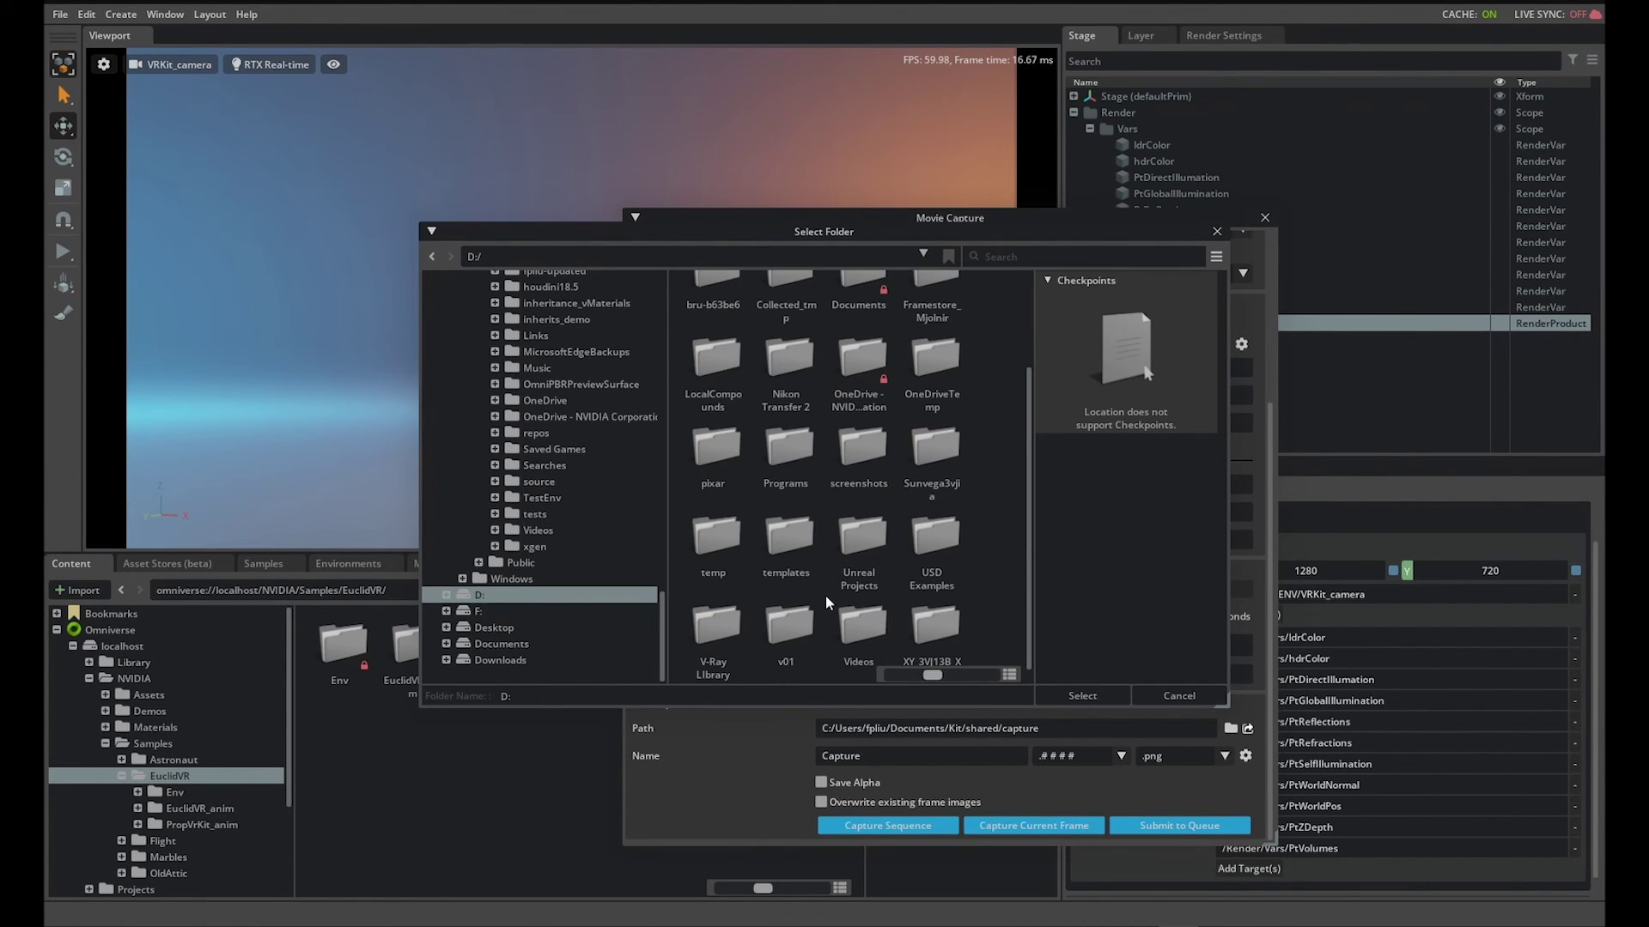
double_click(715, 538)
click(1080, 695)
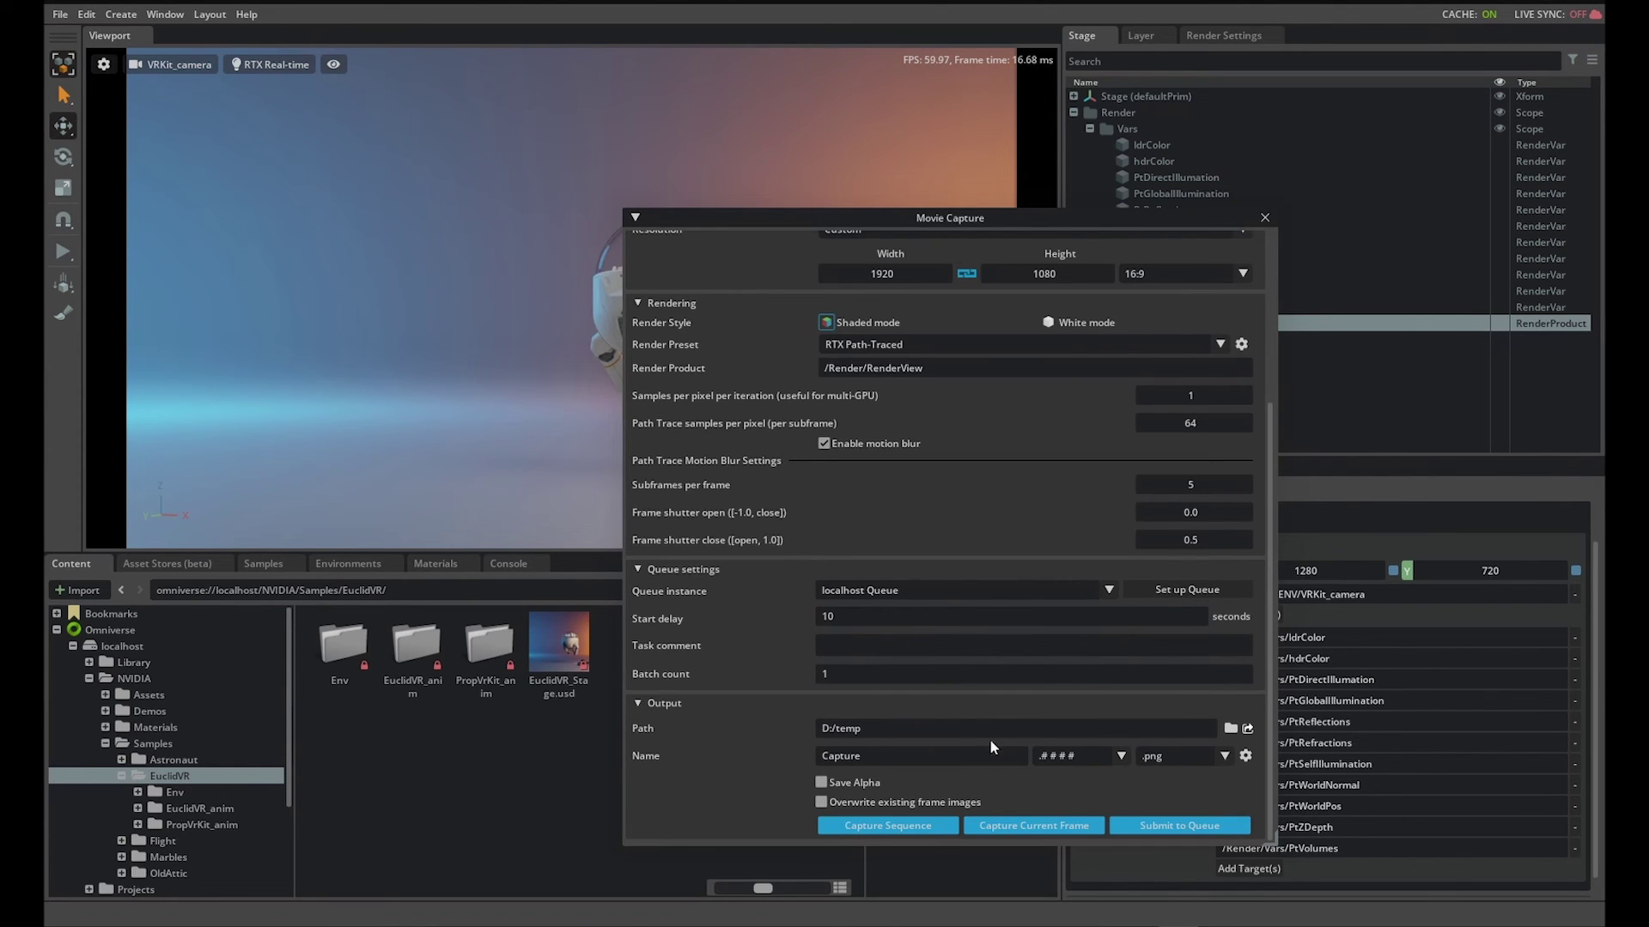
Step: Save as .exr with HDR Output and Save Alpha enabled, then capture the current frame
click(1163, 755)
click(1166, 790)
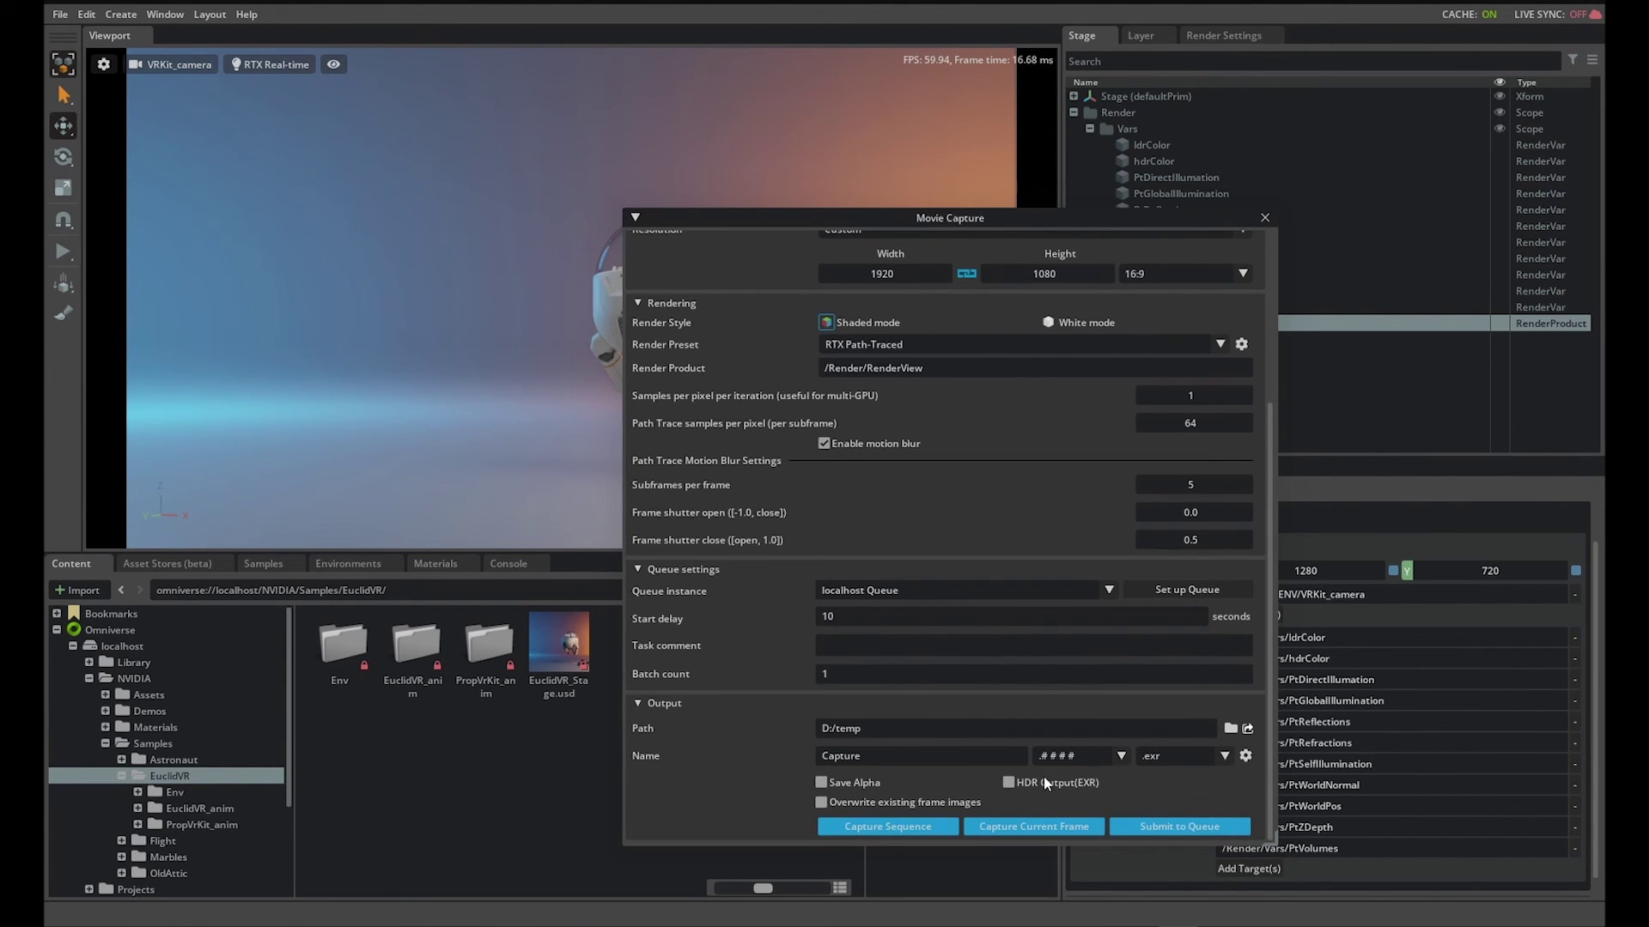
click(1008, 782)
click(821, 783)
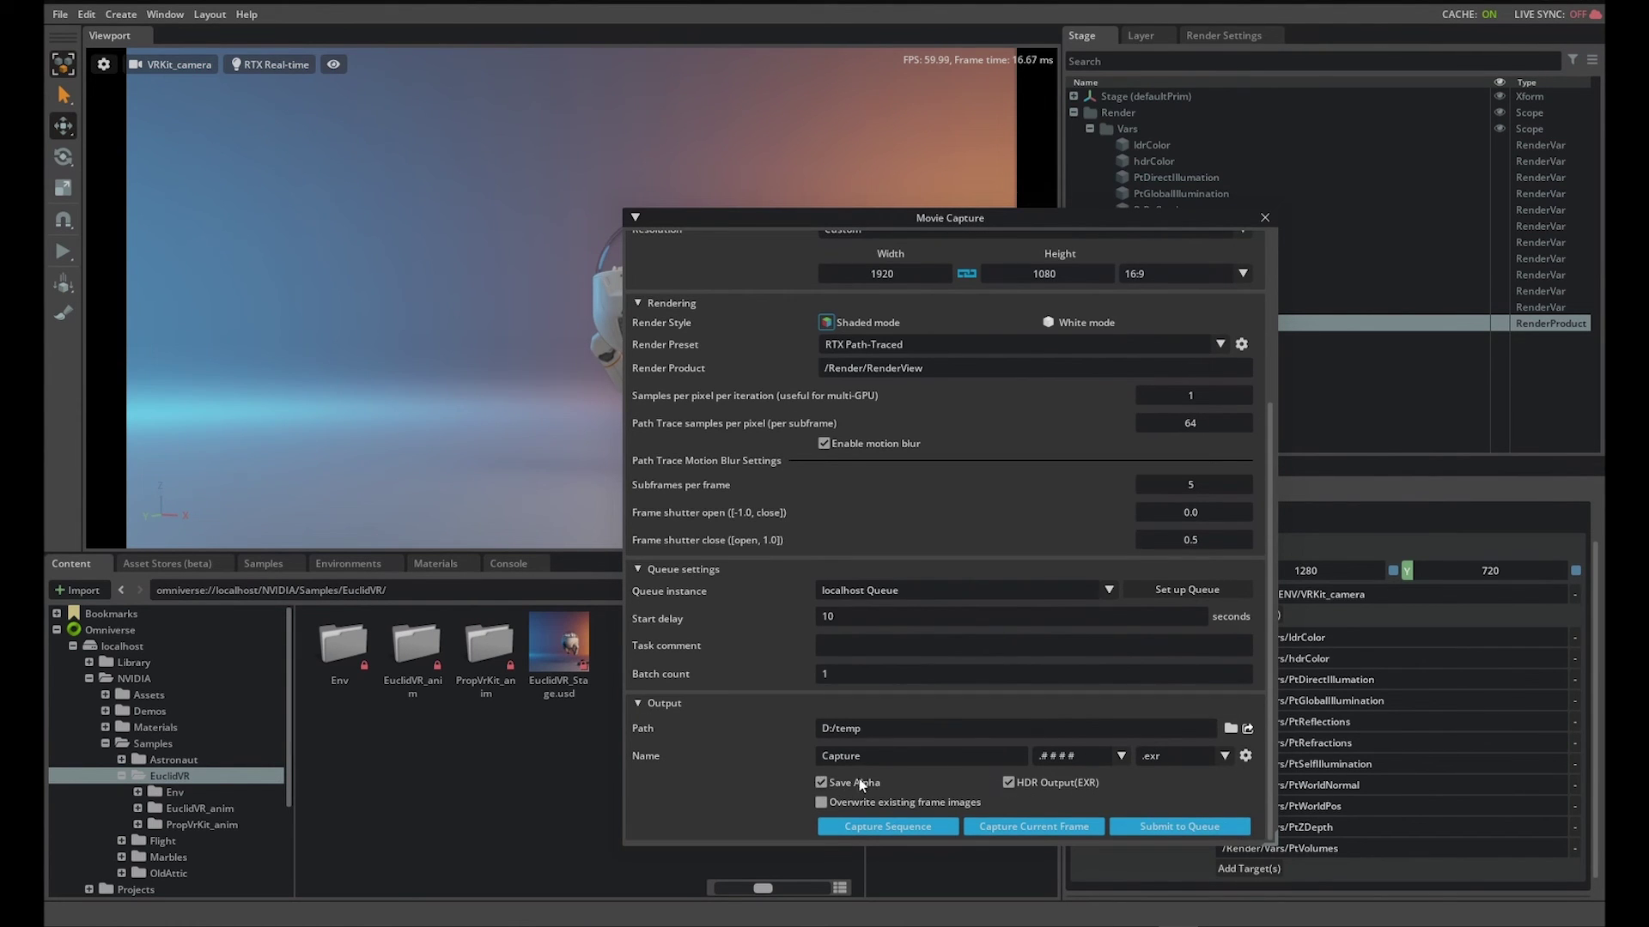
click(989, 824)
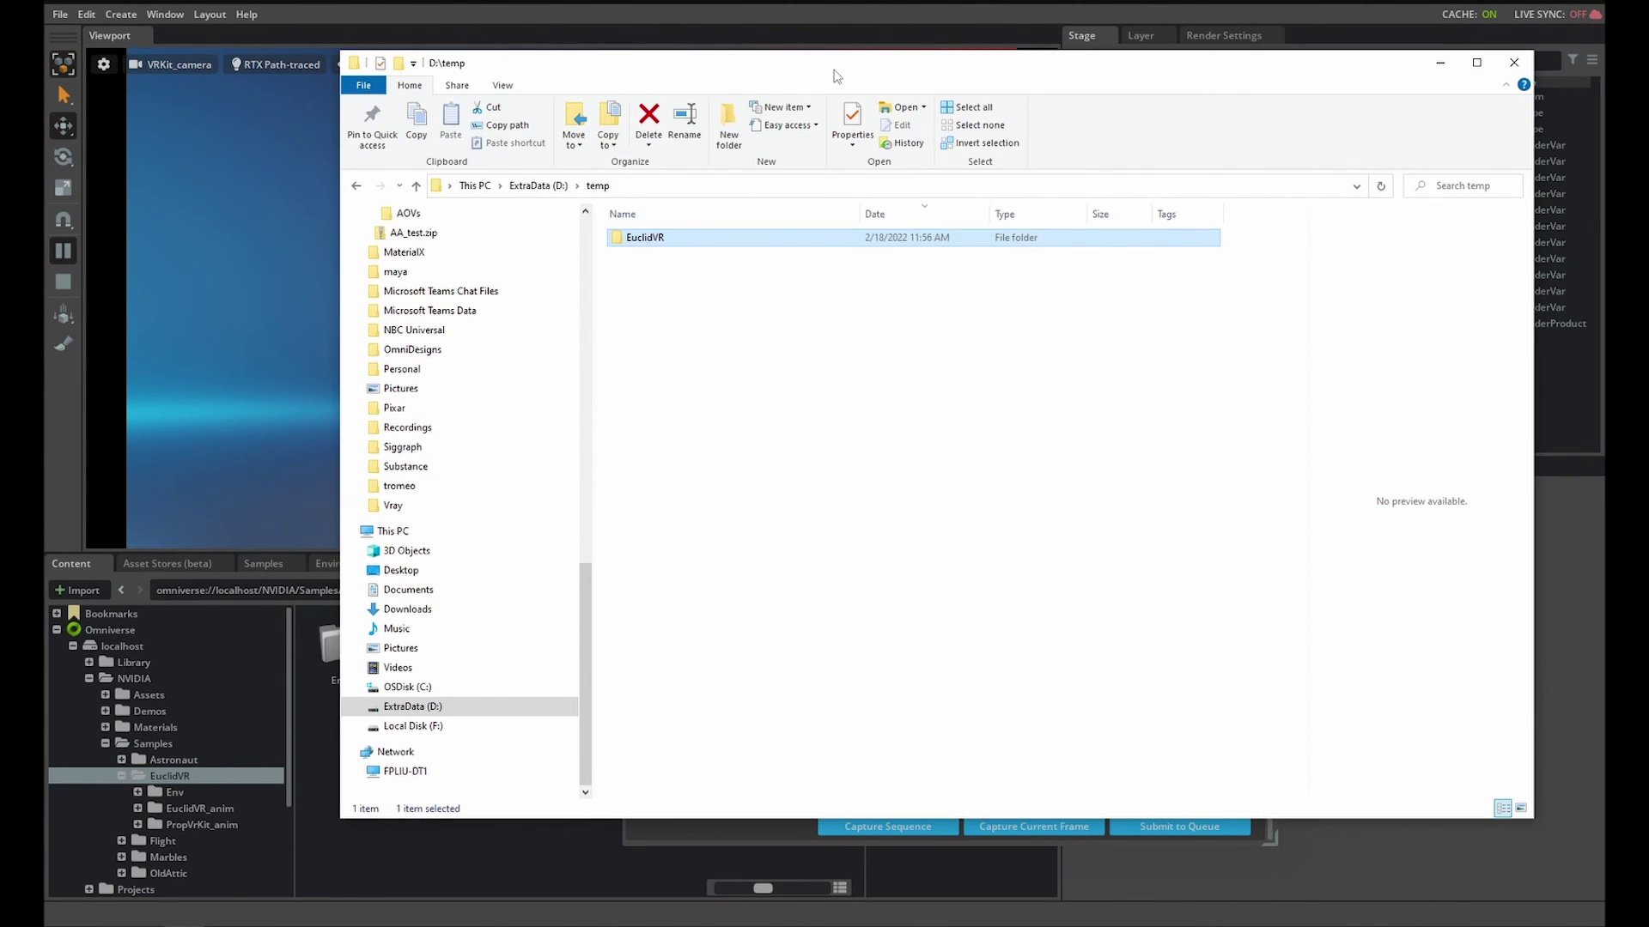
drag(836, 76, 839, 83)
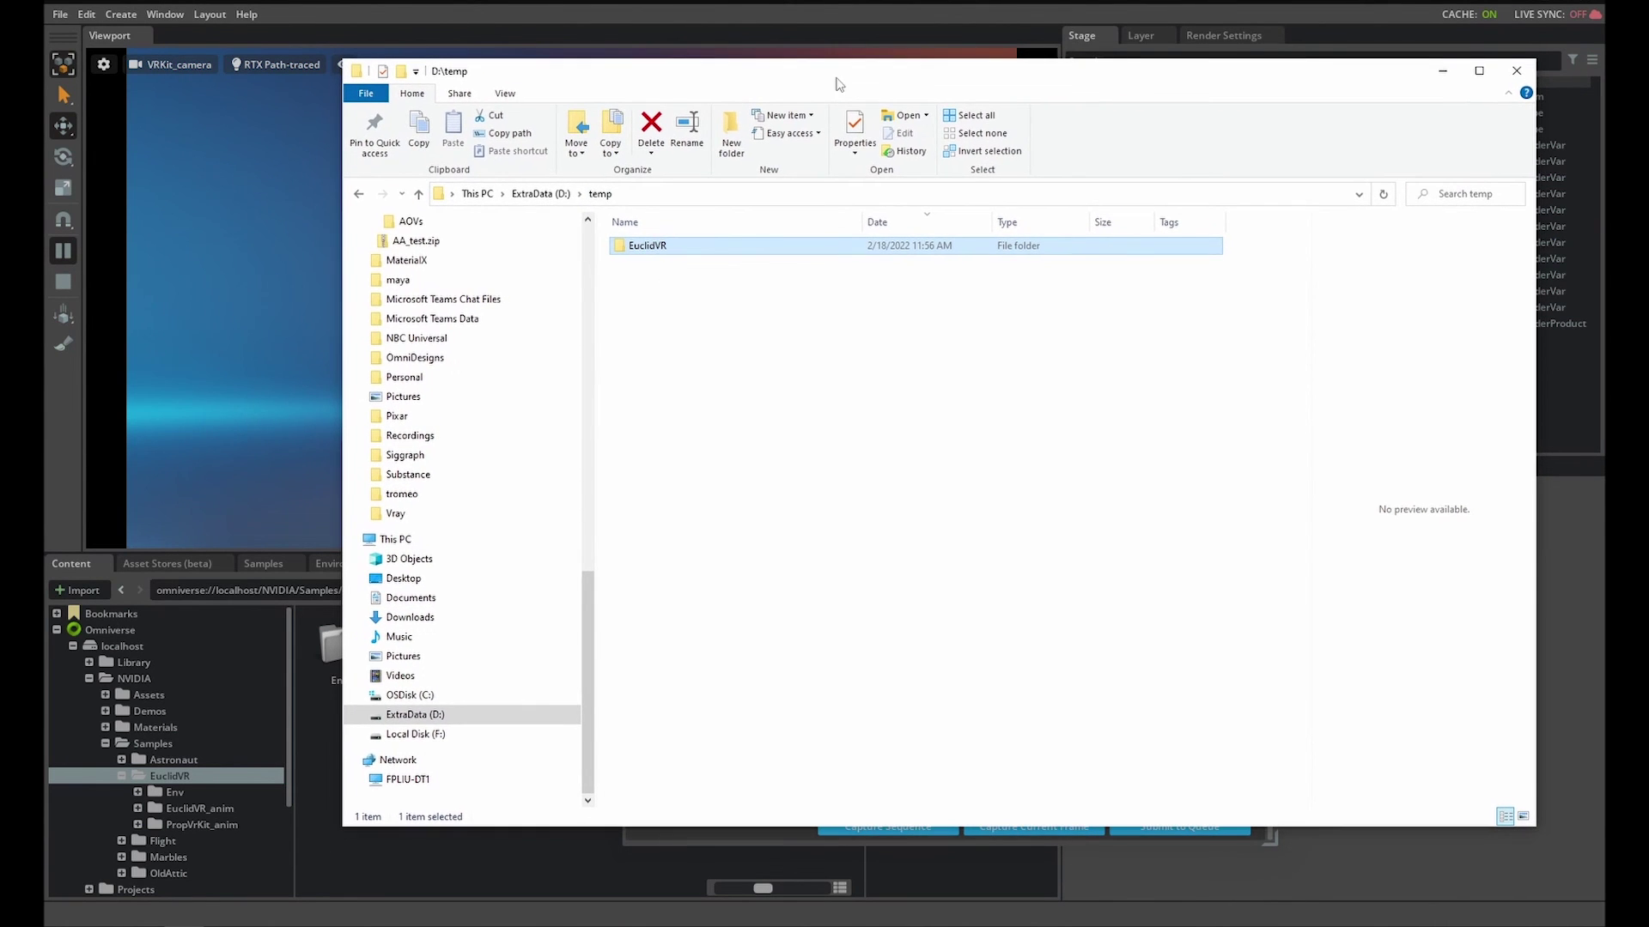